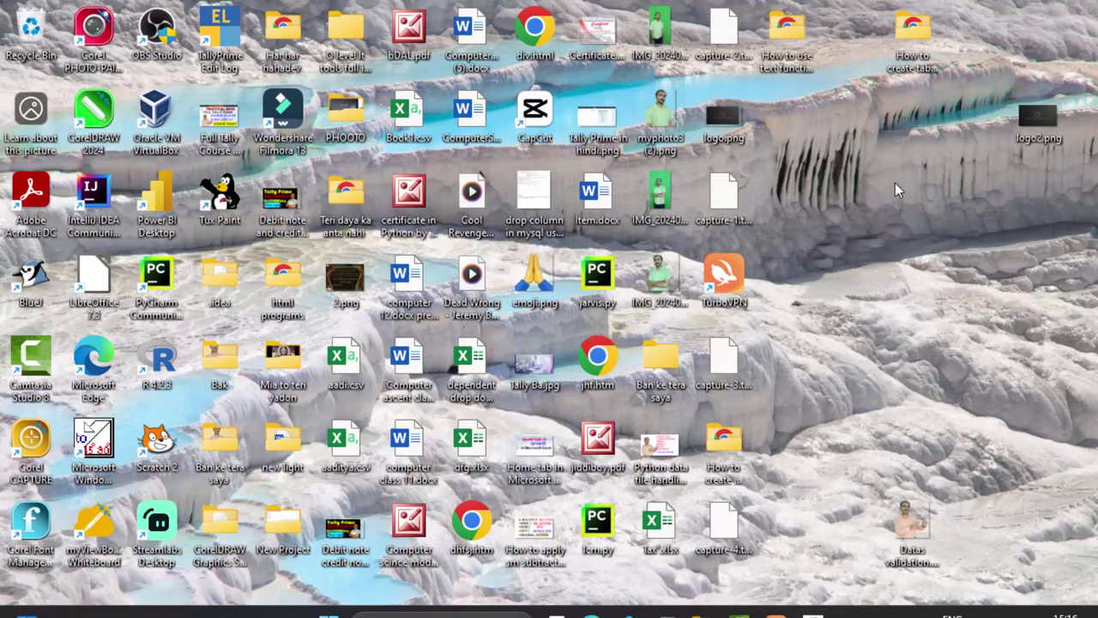
# Step: Refresh the desktop twice from its right-click menu
pyautogui.rightClick(909, 213)
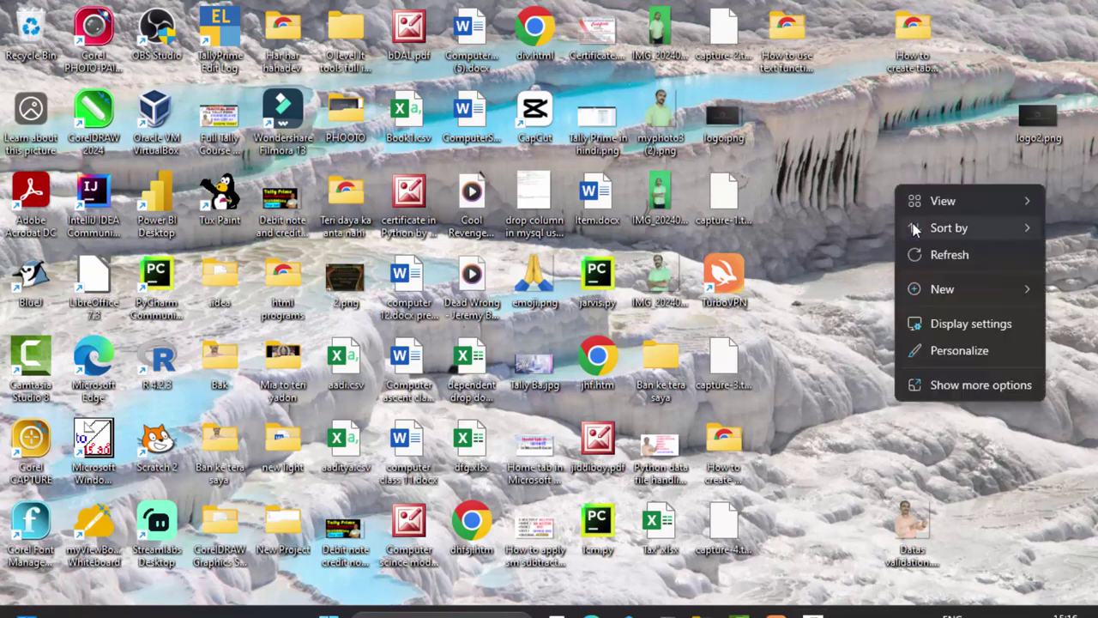
pyautogui.click(934, 255)
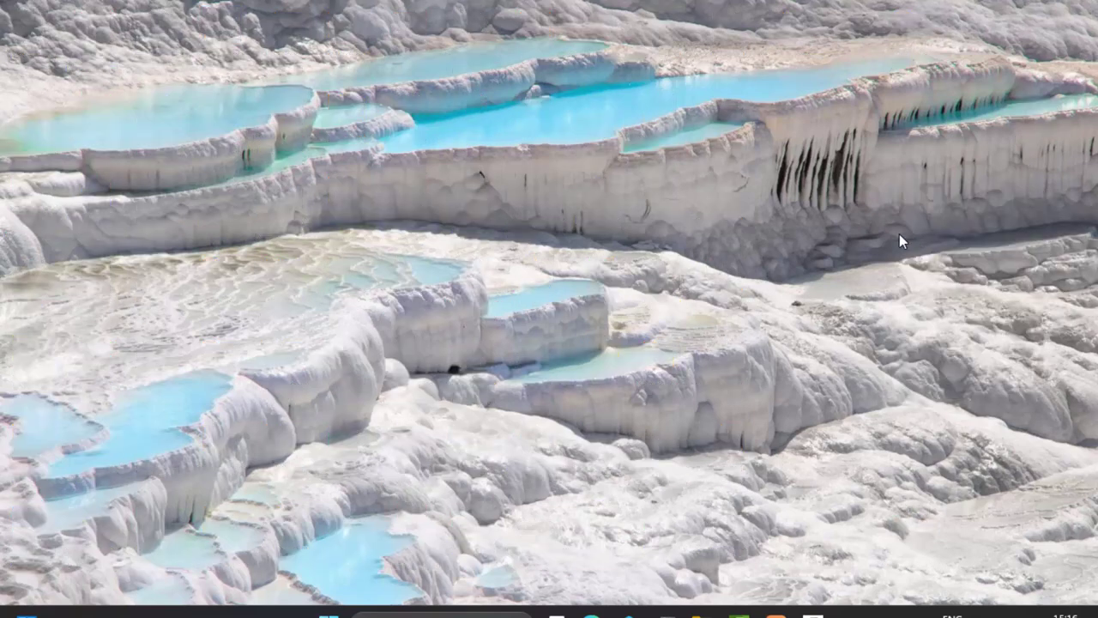
pyautogui.rightClick(898, 235)
pyautogui.click(954, 310)
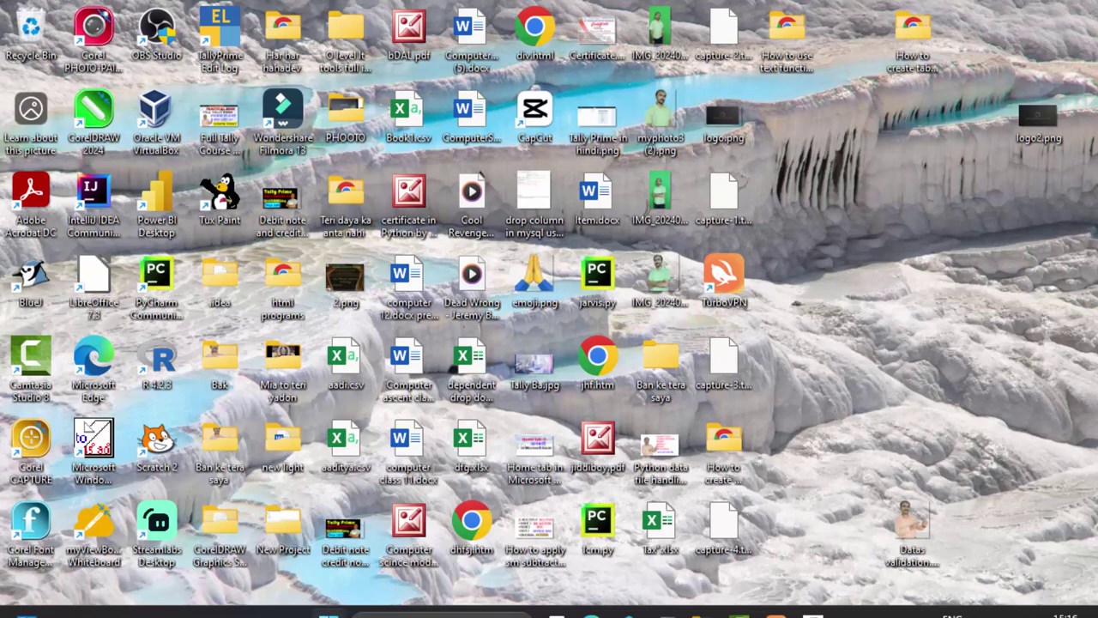
# Step: Launch Excel via Start search 'ex', dismiss the discount and Turbo VPN popups, and open a blank workbook
pyautogui.click(328, 612)
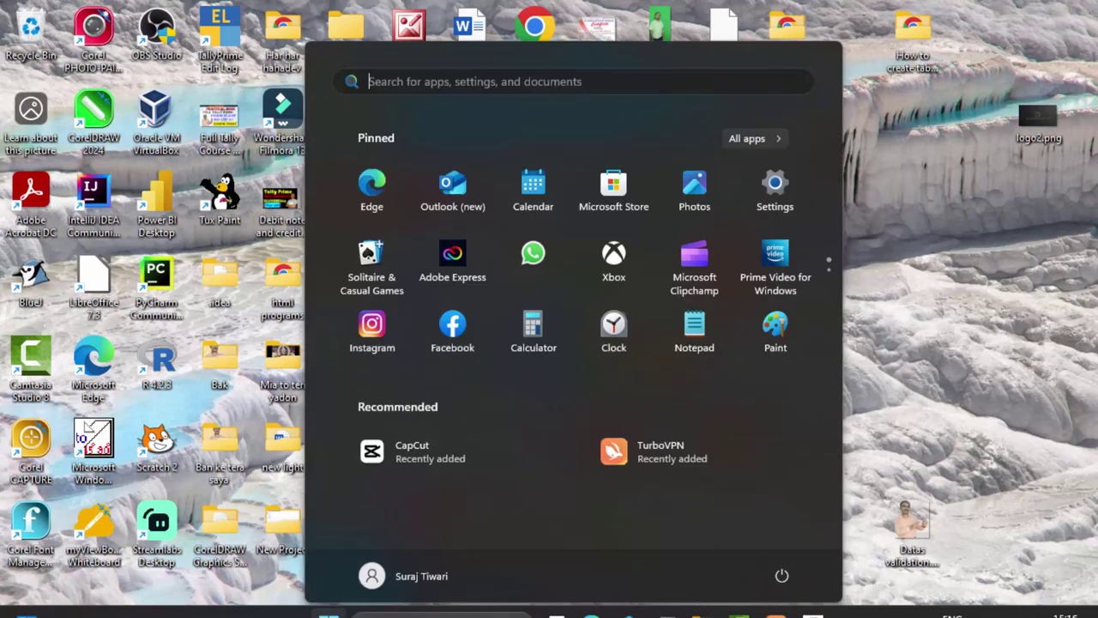
pyautogui.write('ex')
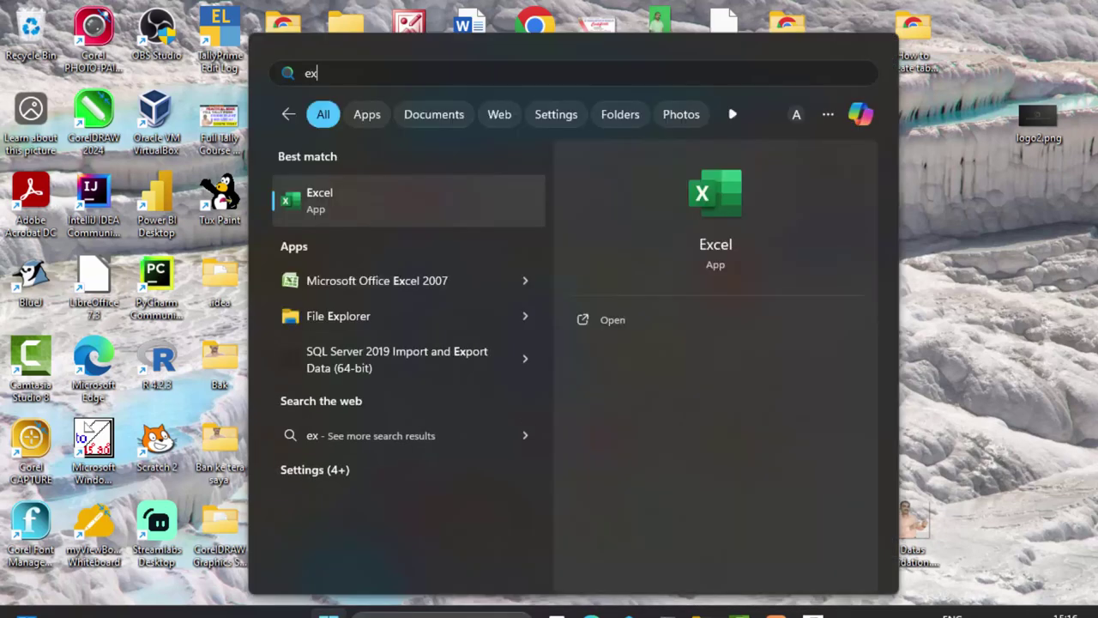
pyautogui.click(381, 207)
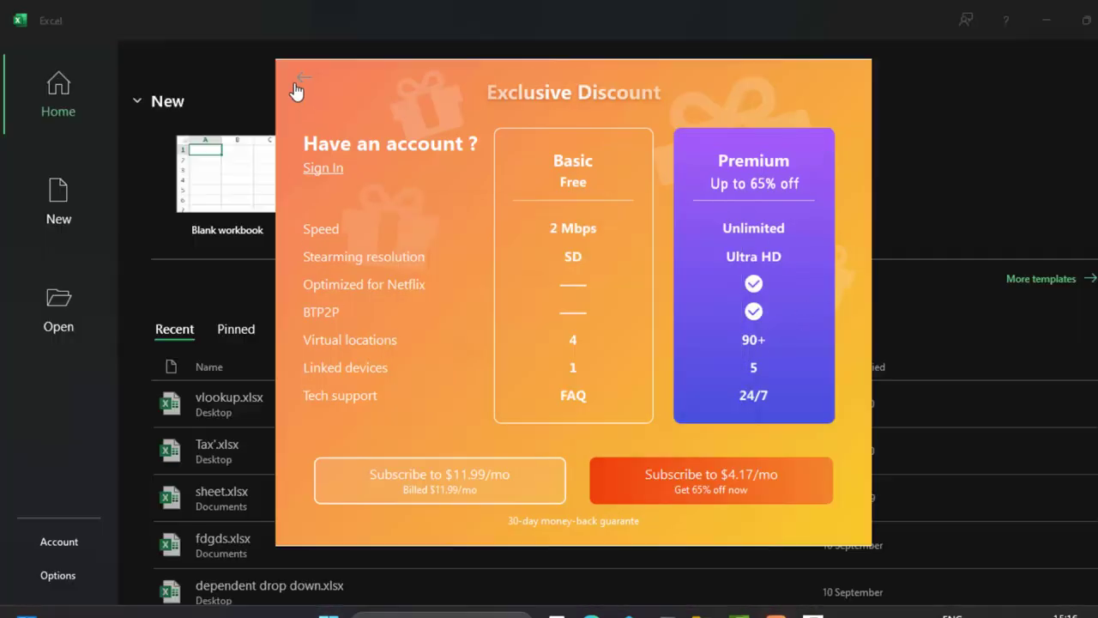
pyautogui.click(303, 77)
pyautogui.click(925, 84)
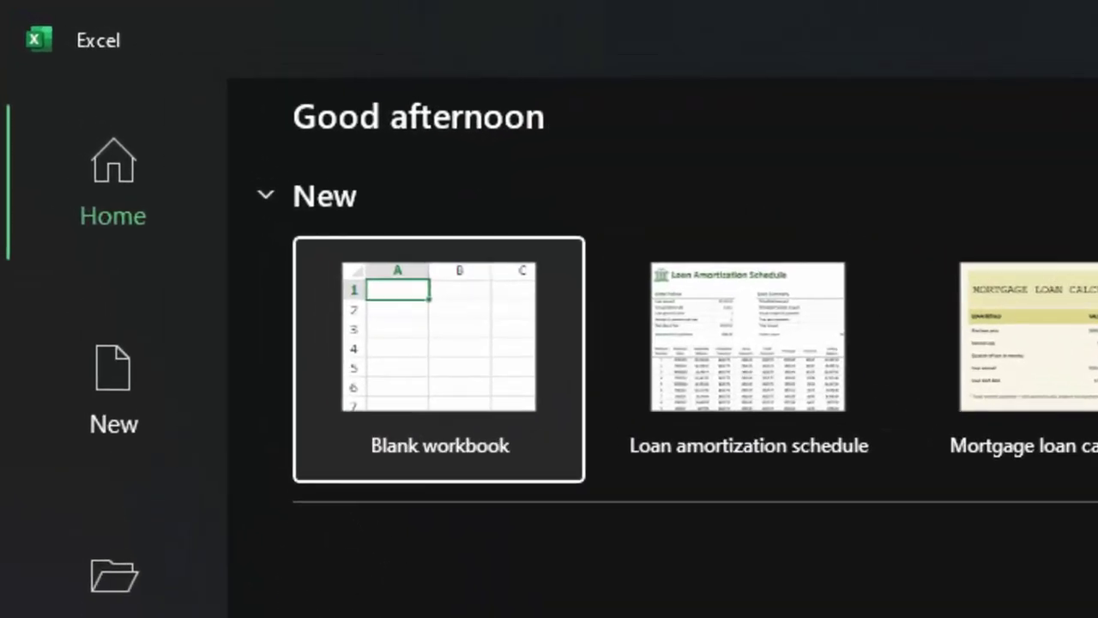
pyautogui.click(433, 377)
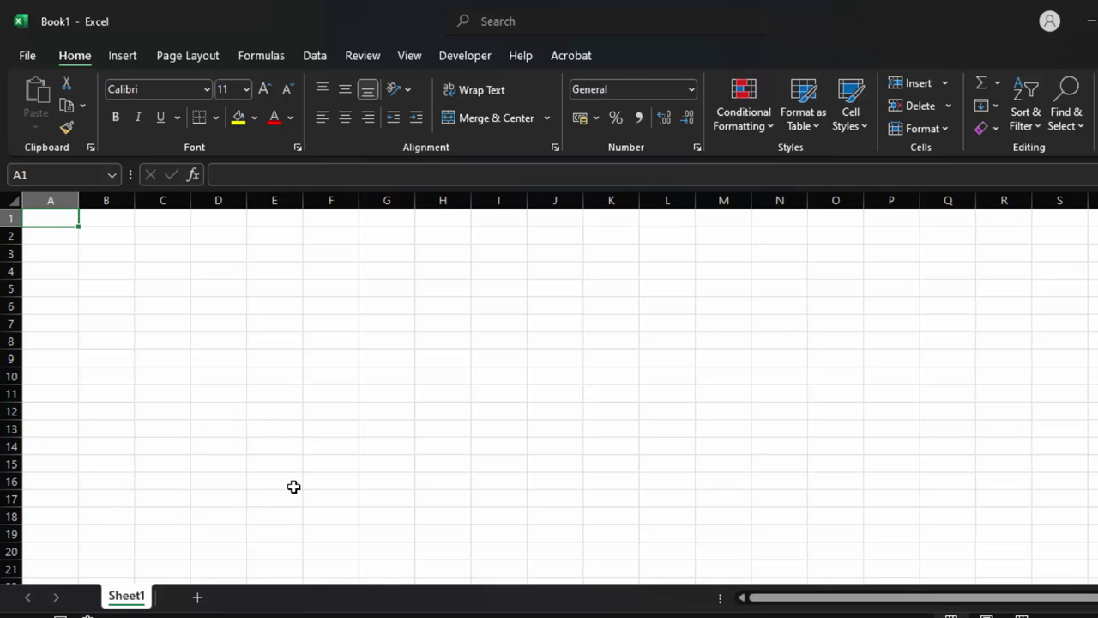
# Step: Enter the headings Roll no, Name of Students, Sub1 and Sub2 in A1:D1
pyautogui.write('Roll')
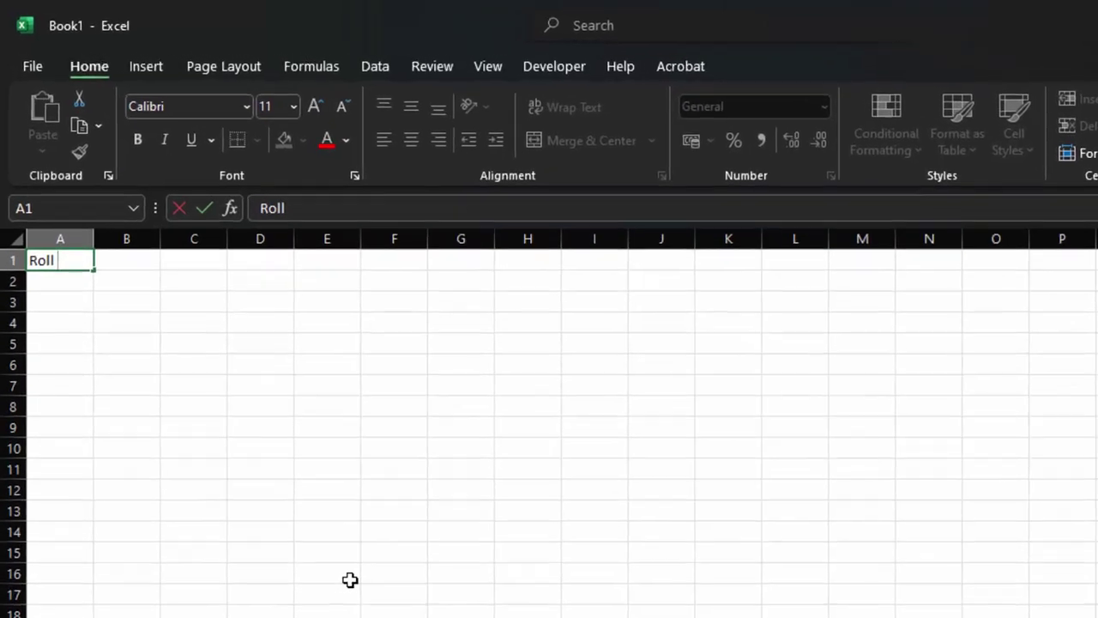
pyautogui.write(' no')
pyautogui.press('Tab')
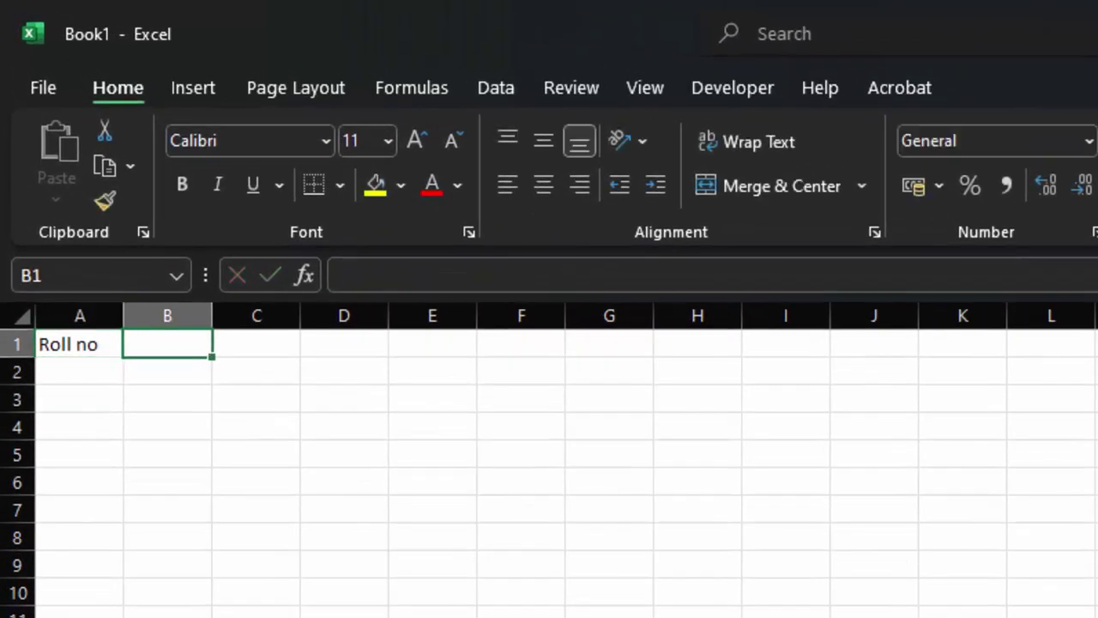
pyautogui.write('N')
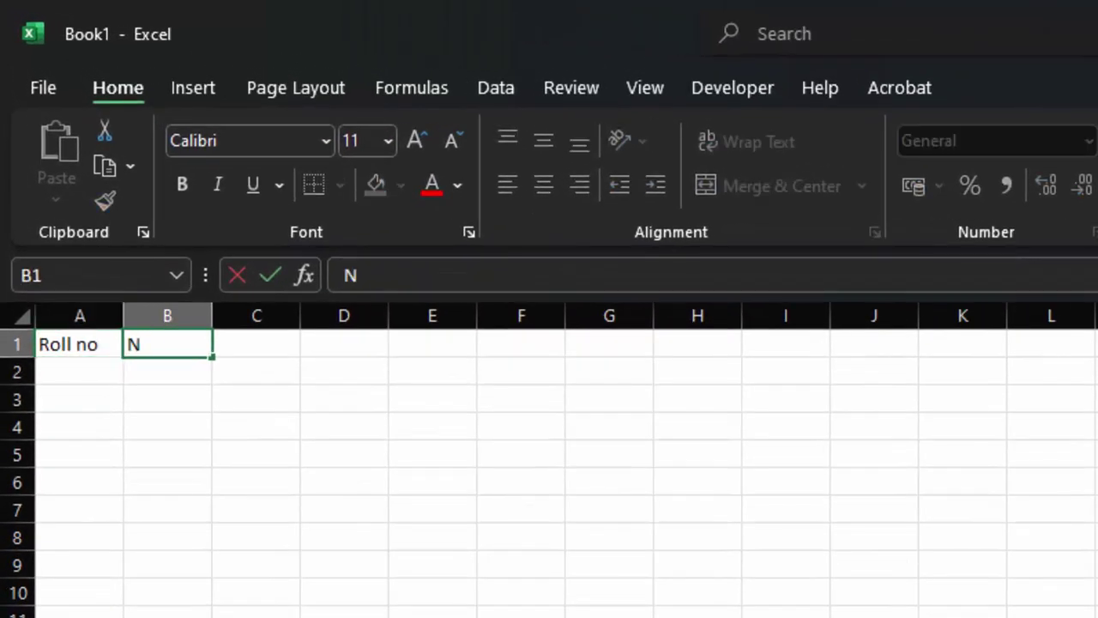
pyautogui.write('ame of Students')
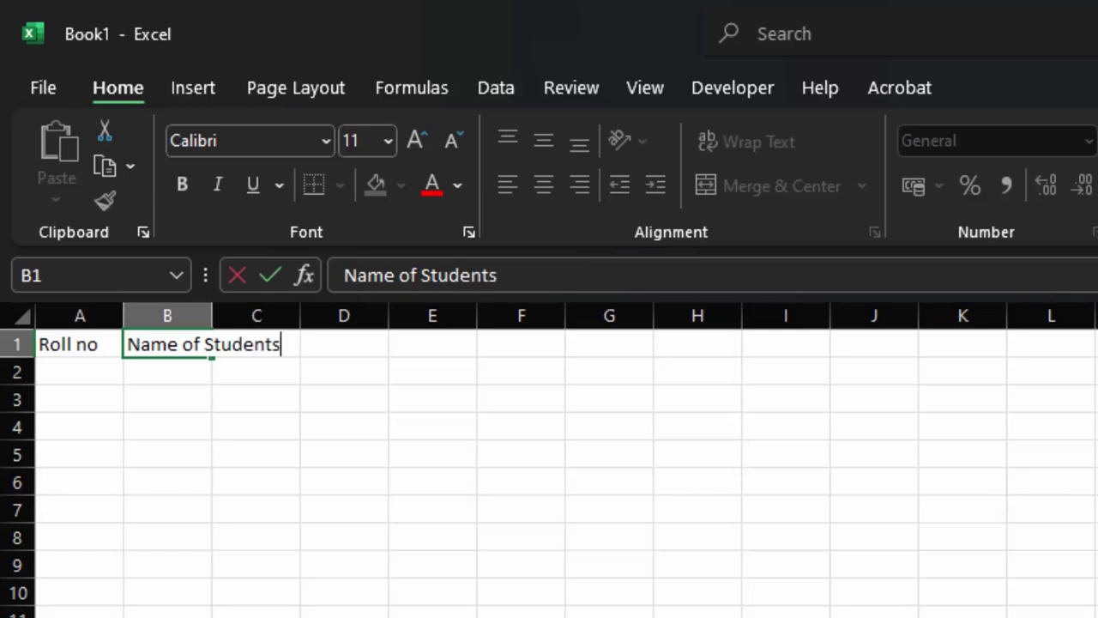
pyautogui.press('Tab')
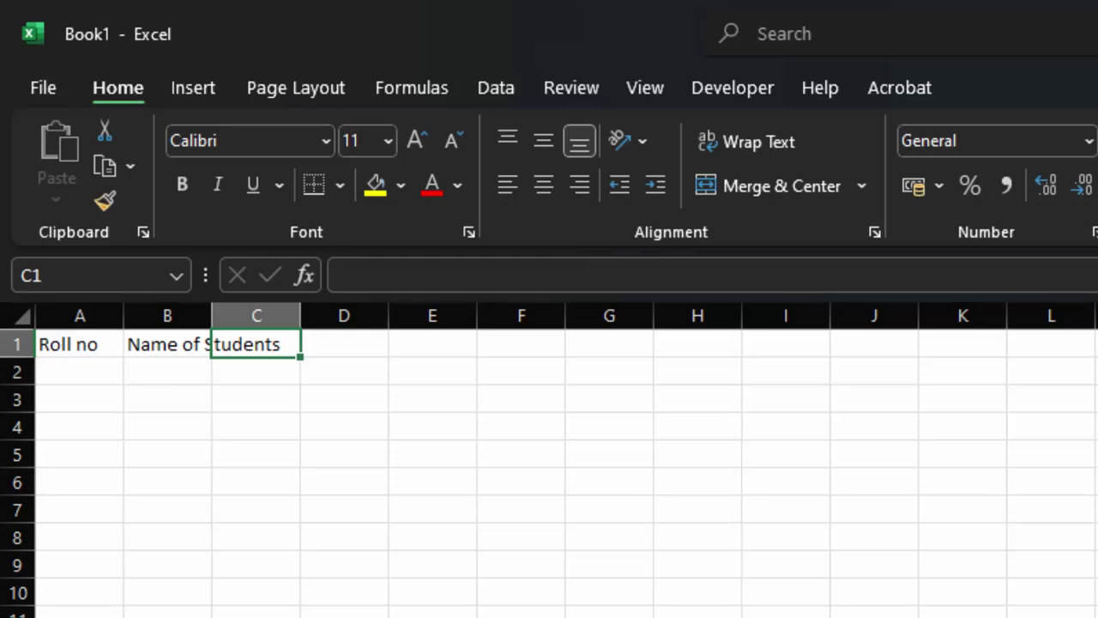
pyautogui.write('Sub1')
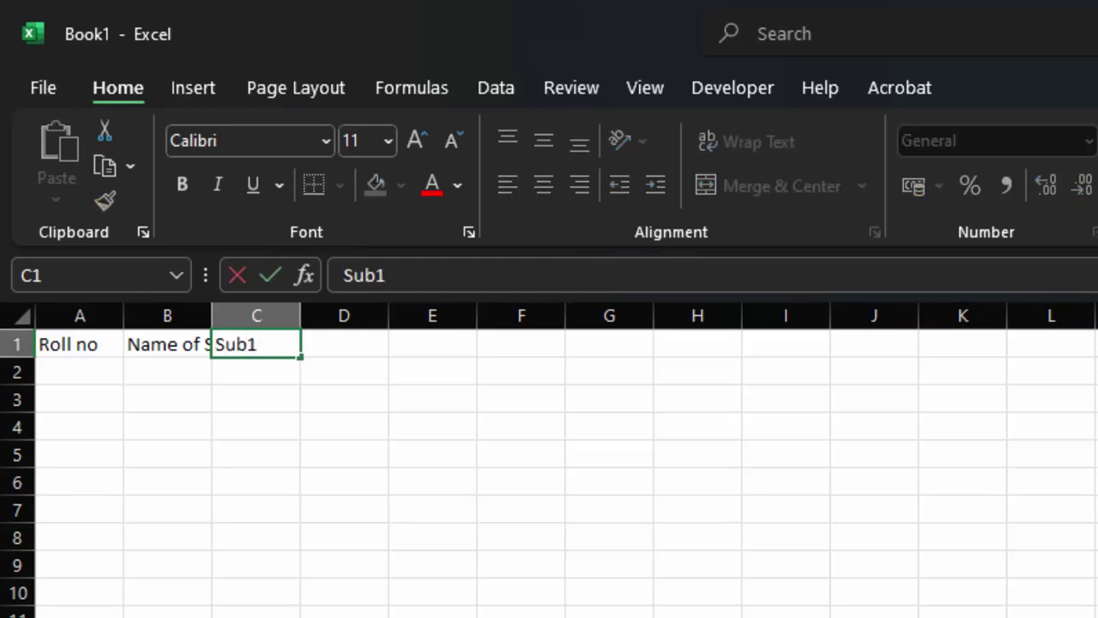
pyautogui.click(380, 480)
pyautogui.click(237, 345)
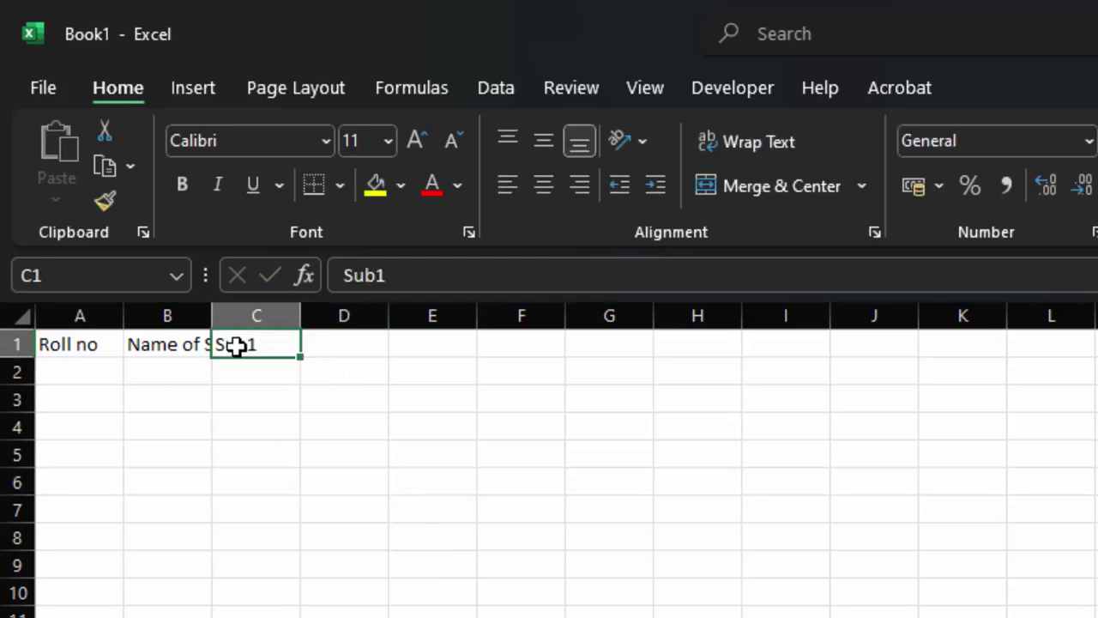
pyautogui.click(352, 344)
pyautogui.write('Sub2')
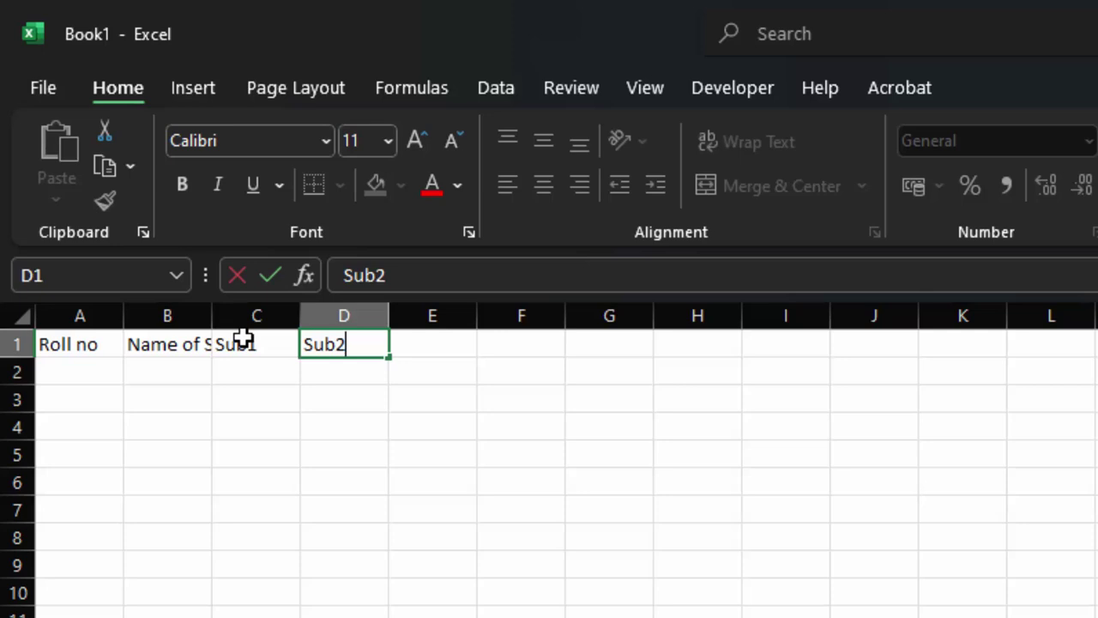
# Step: Extend the series to Sub3–Sub5 and add Total and Average headings in H1 and I1
pyautogui.moveTo(249, 343); pyautogui.dragTo(382, 354)
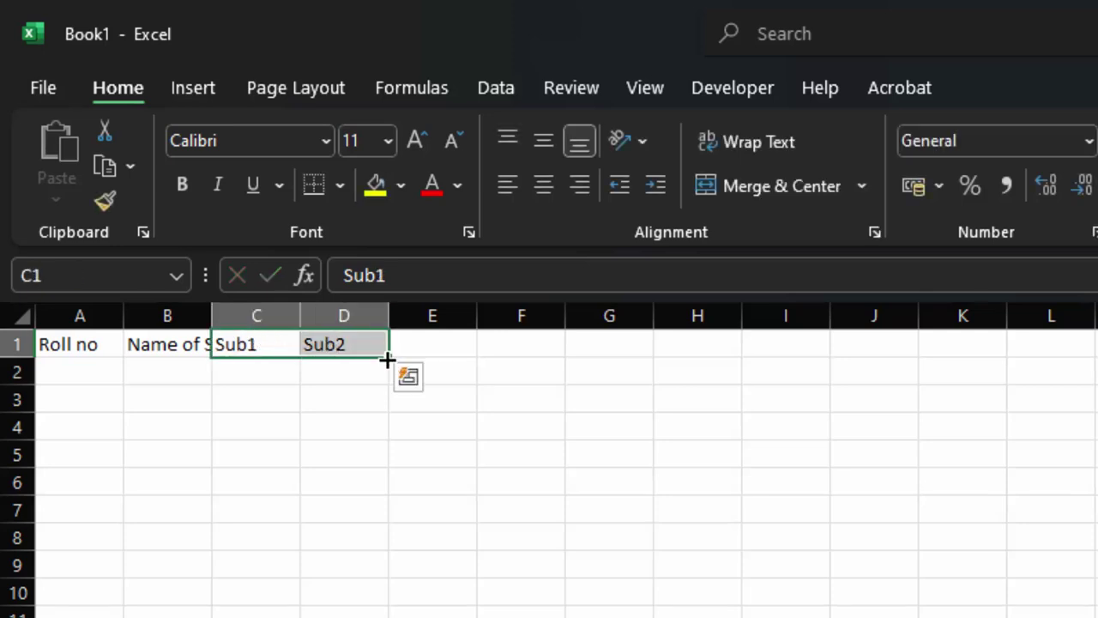
pyautogui.moveTo(386, 361); pyautogui.dragTo(639, 370)
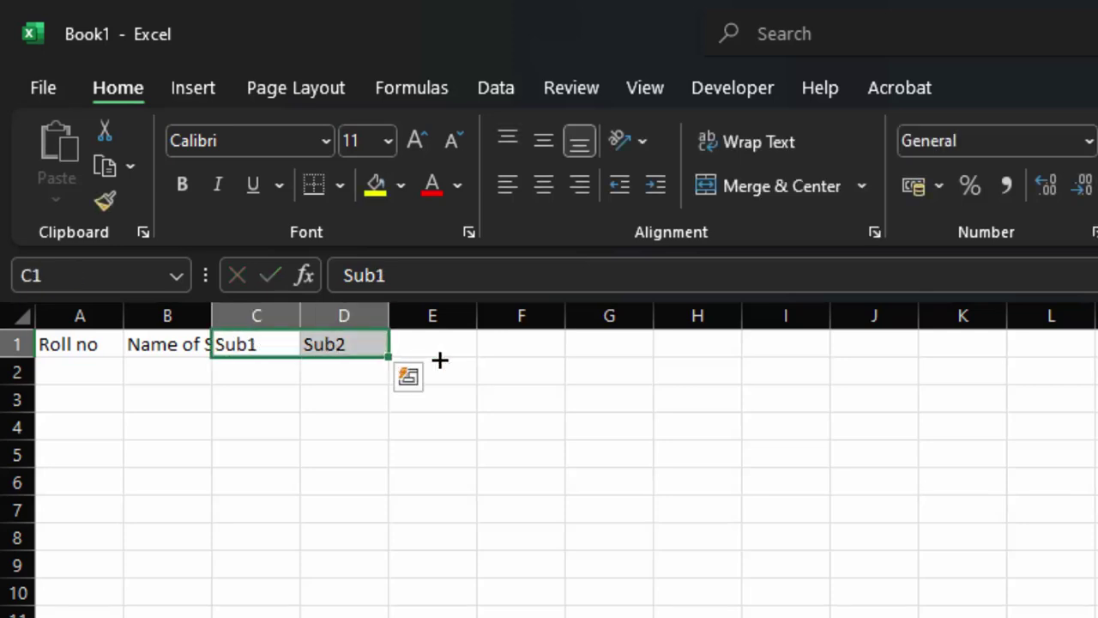
pyautogui.click(677, 344)
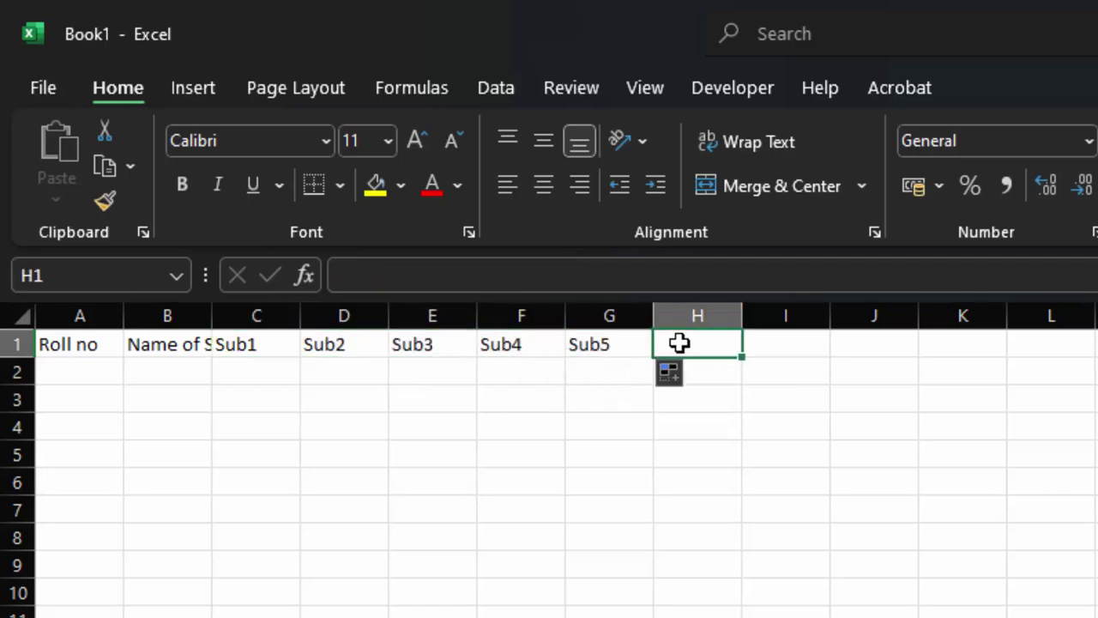
pyautogui.write('Total')
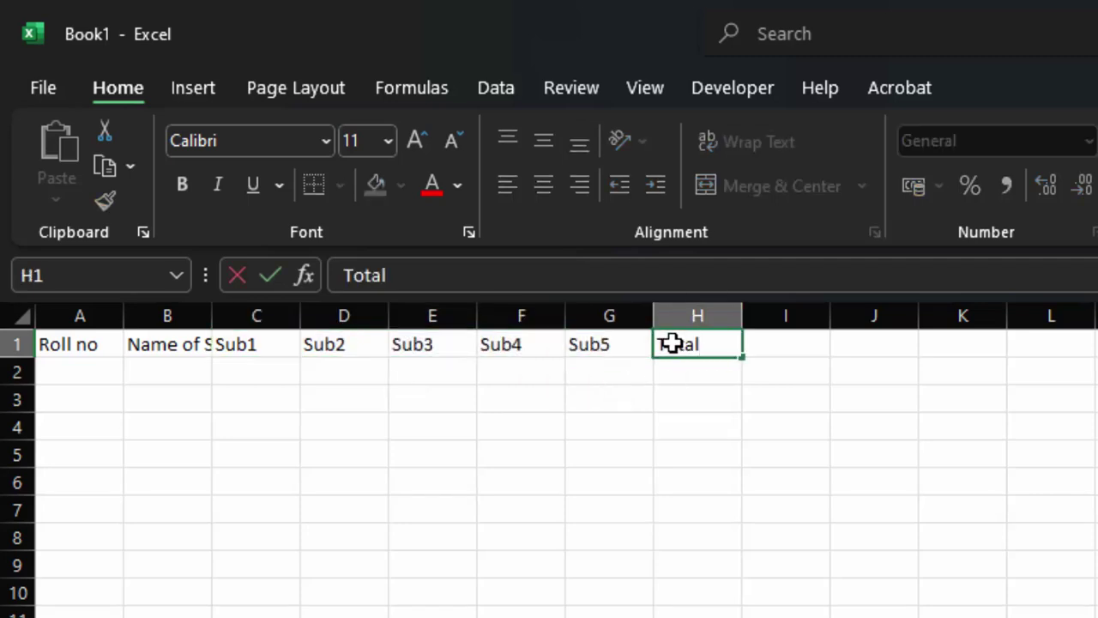
pyautogui.press('Tab')
pyautogui.write('A')
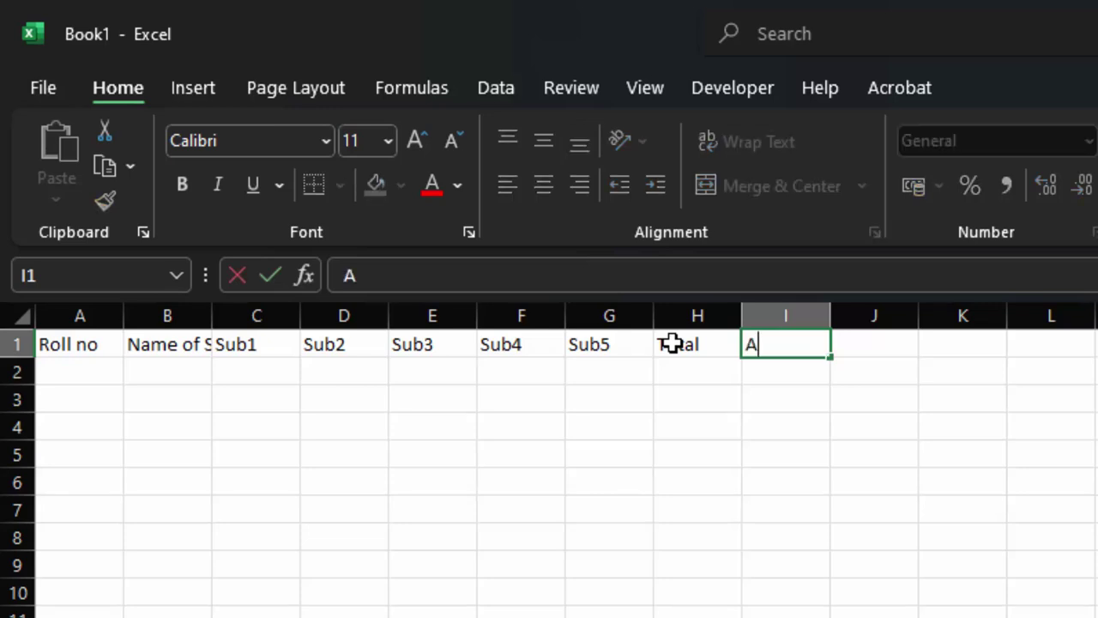
pyautogui.write('verage')
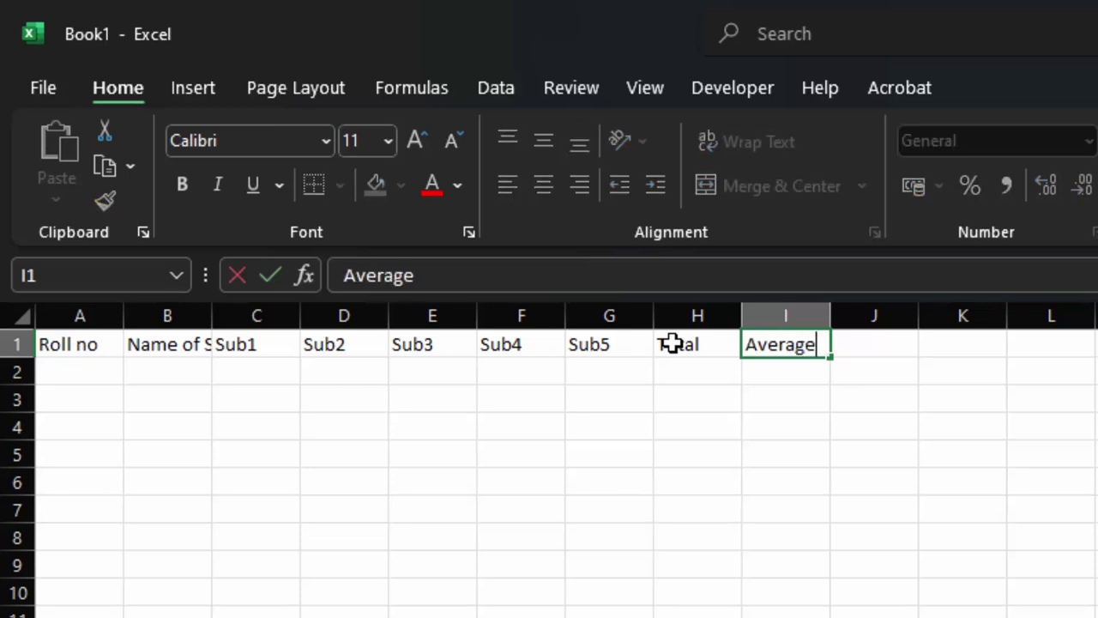
pyautogui.click(115, 370)
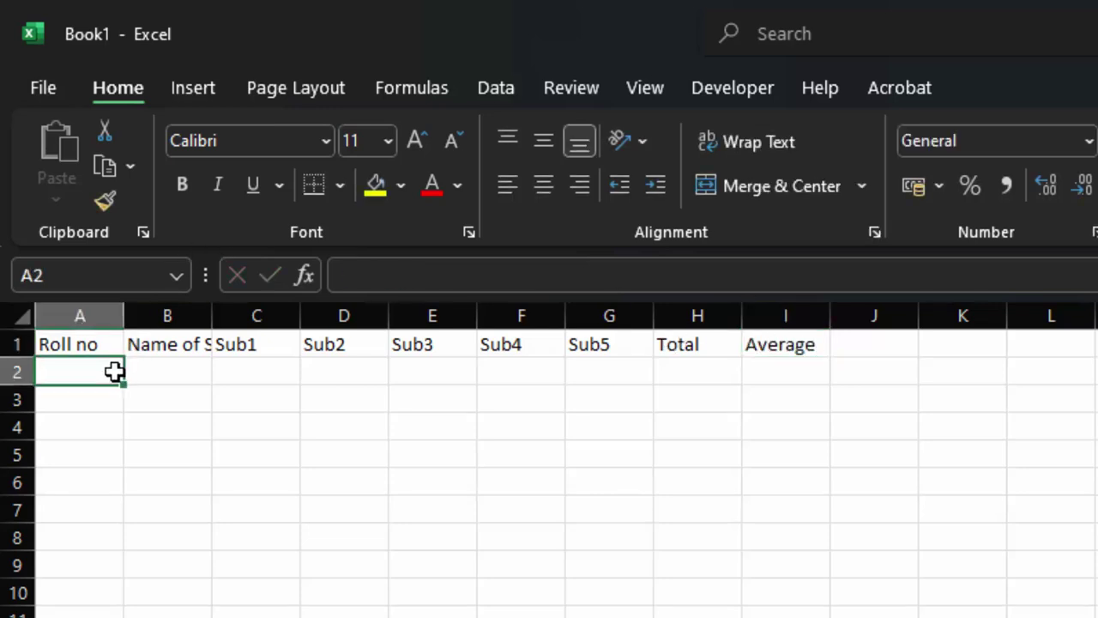
# Step: Enter roll numbers 1 to 11 in column A and widen column B to fit its heading
pyautogui.write('1')
pyautogui.press('Return')
pyautogui.write('2')
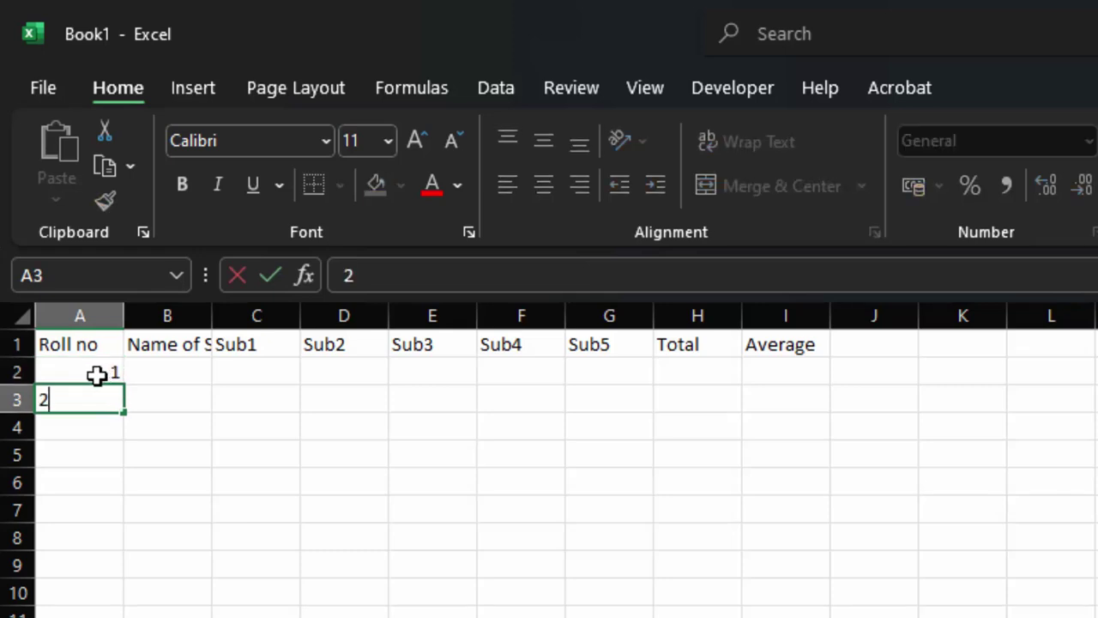
pyautogui.moveTo(97, 375); pyautogui.dragTo(129, 614)
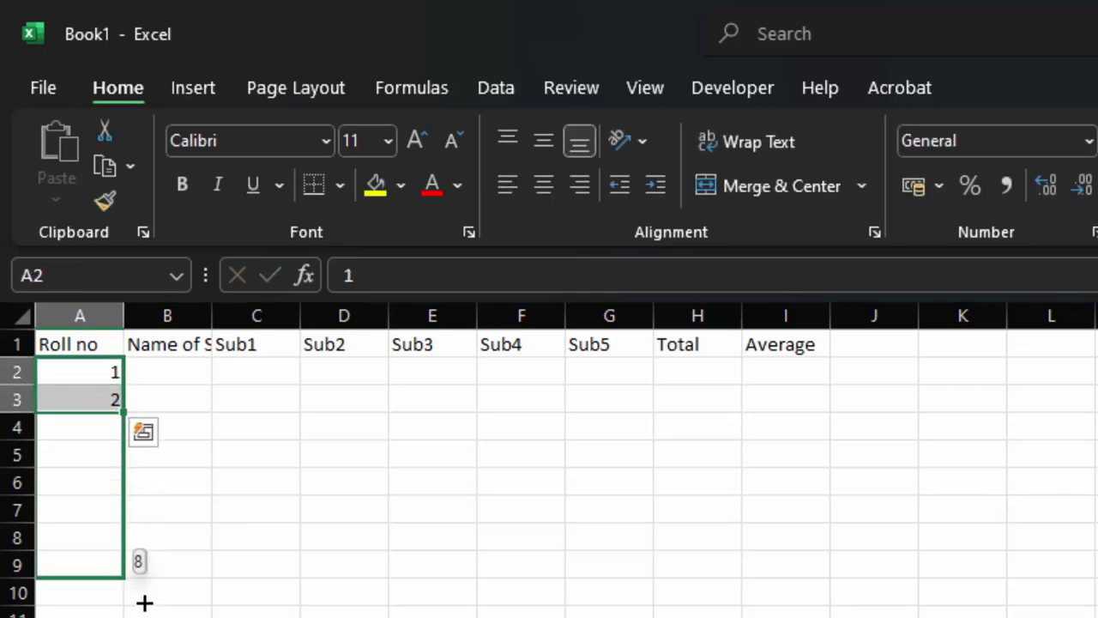
pyautogui.doubleClick(222, 324)
# Step: Enter student names down column B, starting with Ram and Shyam
pyautogui.click(192, 373)
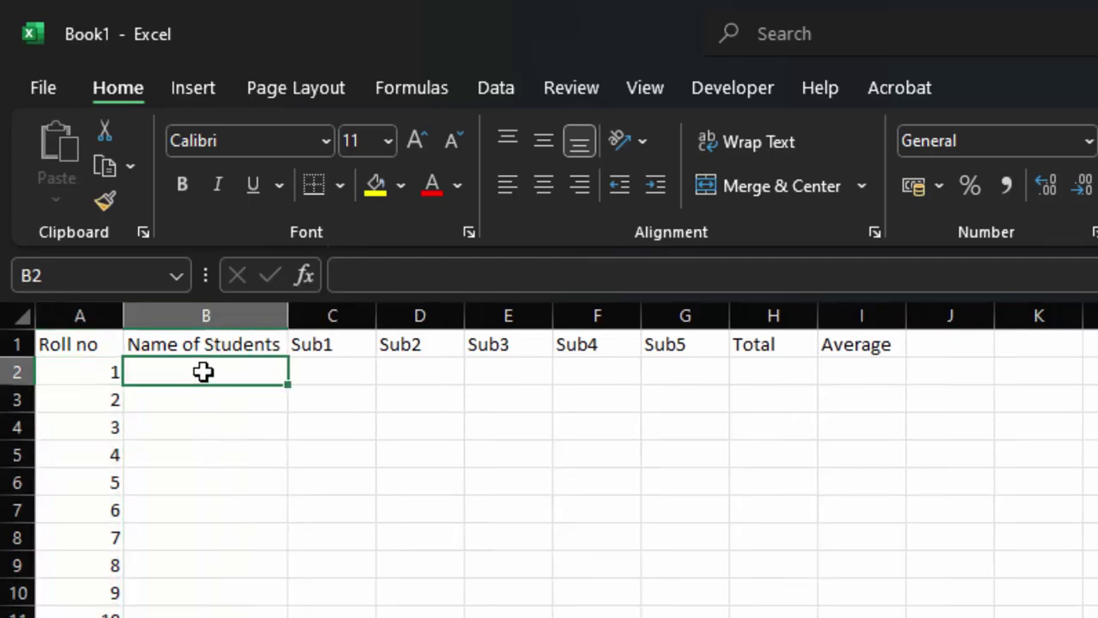
pyautogui.write('Ram')
pyautogui.press('Return')
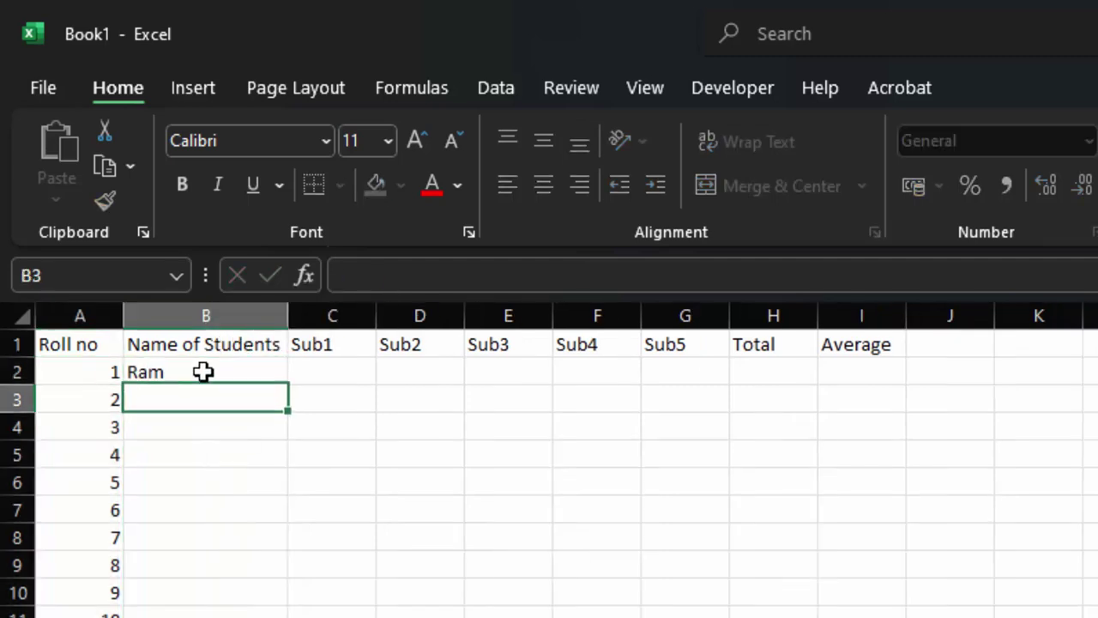
pyautogui.write('Shyam')
pyautogui.press('Return')
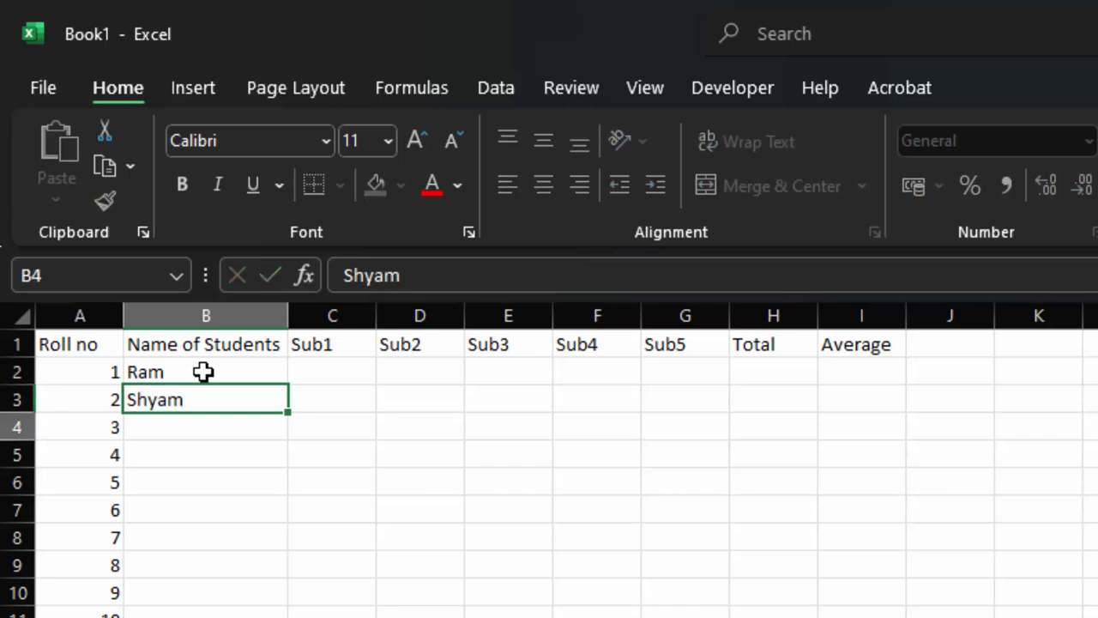
pyautogui.write('Sacg')
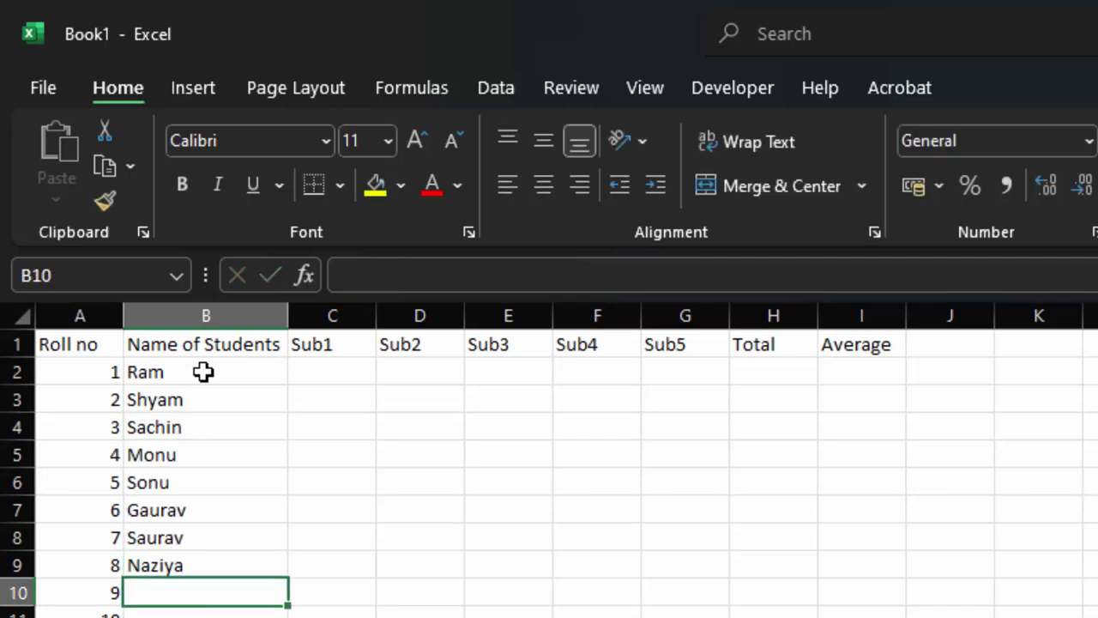
pyautogui.write('M')
pyautogui.press('BackSpace')
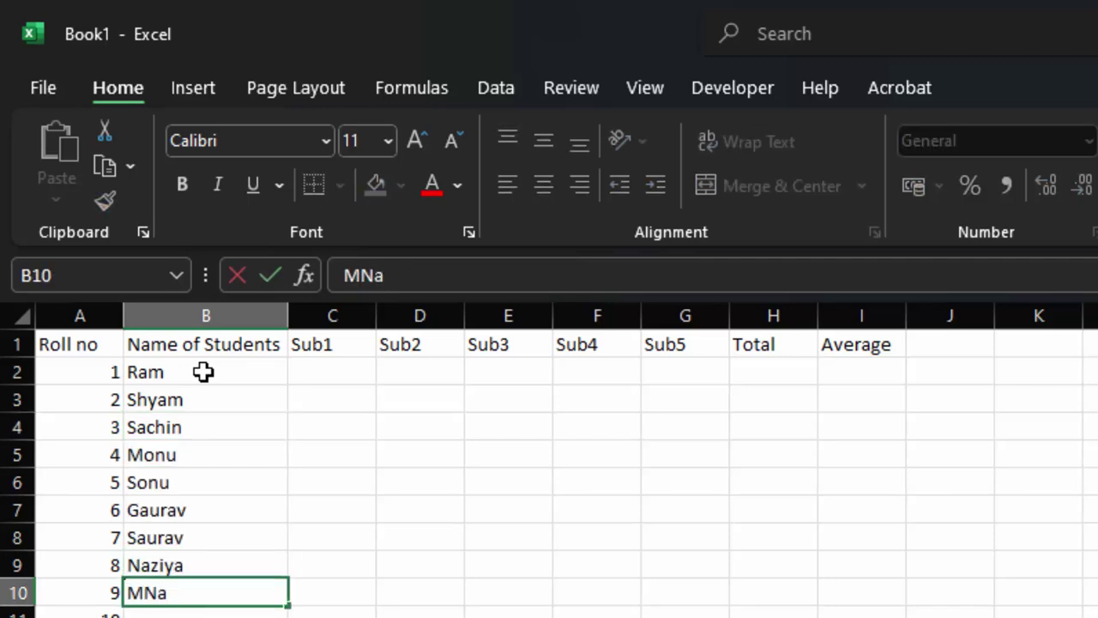
pyautogui.write('gma')
pyautogui.press('Return')
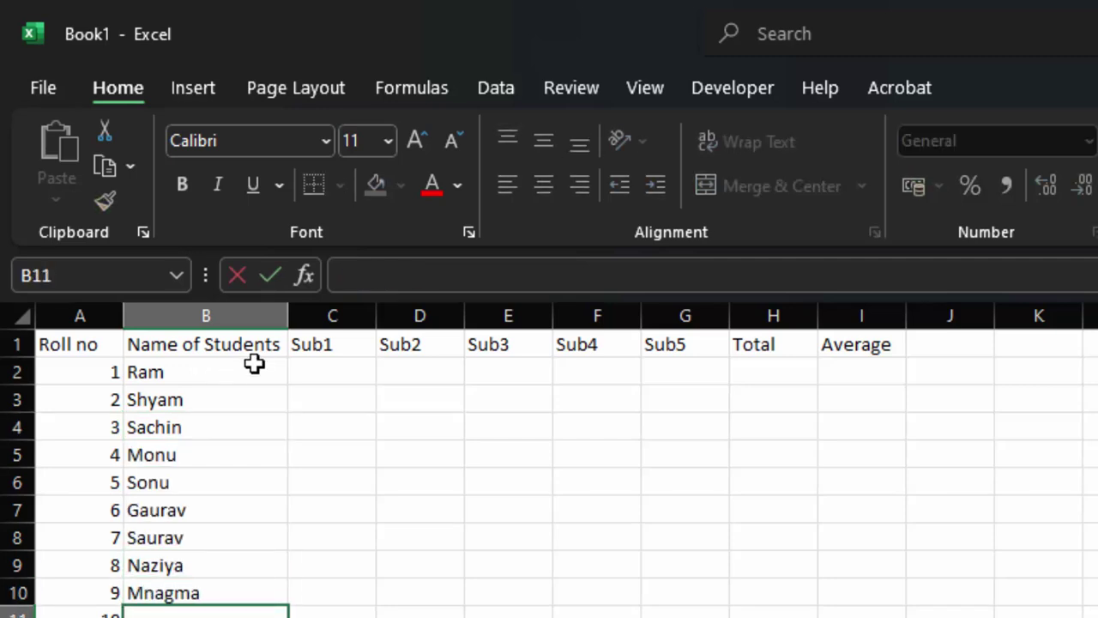
# Step: Correct B10 to Nagma, then add Sumit and Amit below it
pyautogui.click(214, 590)
pyautogui.press('BackSpace')
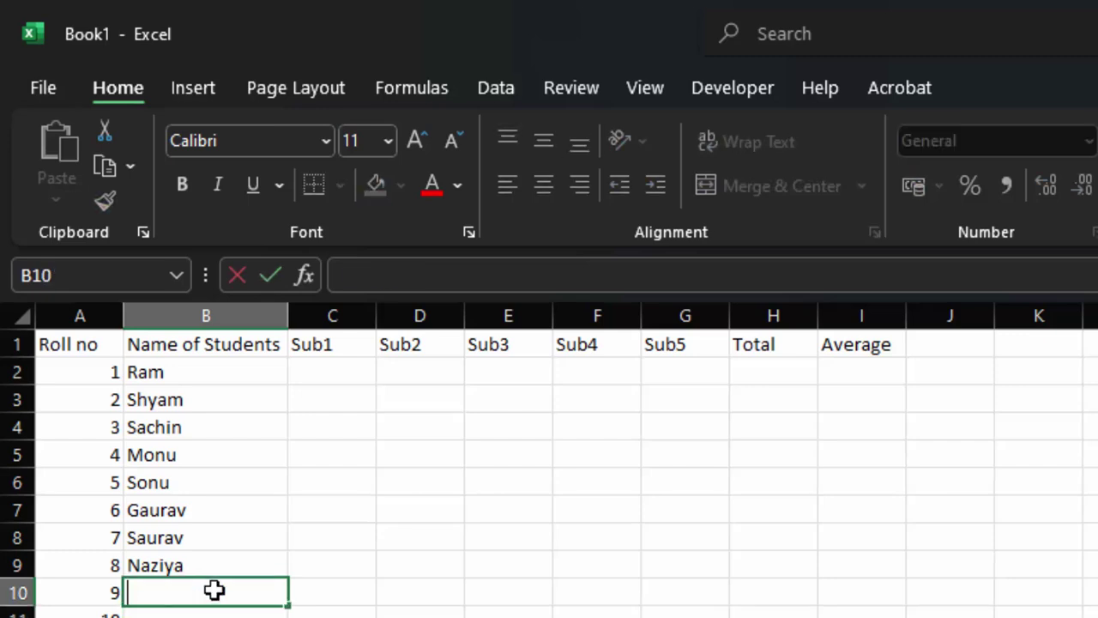
pyautogui.write('Nagma')
pyautogui.press('Return')
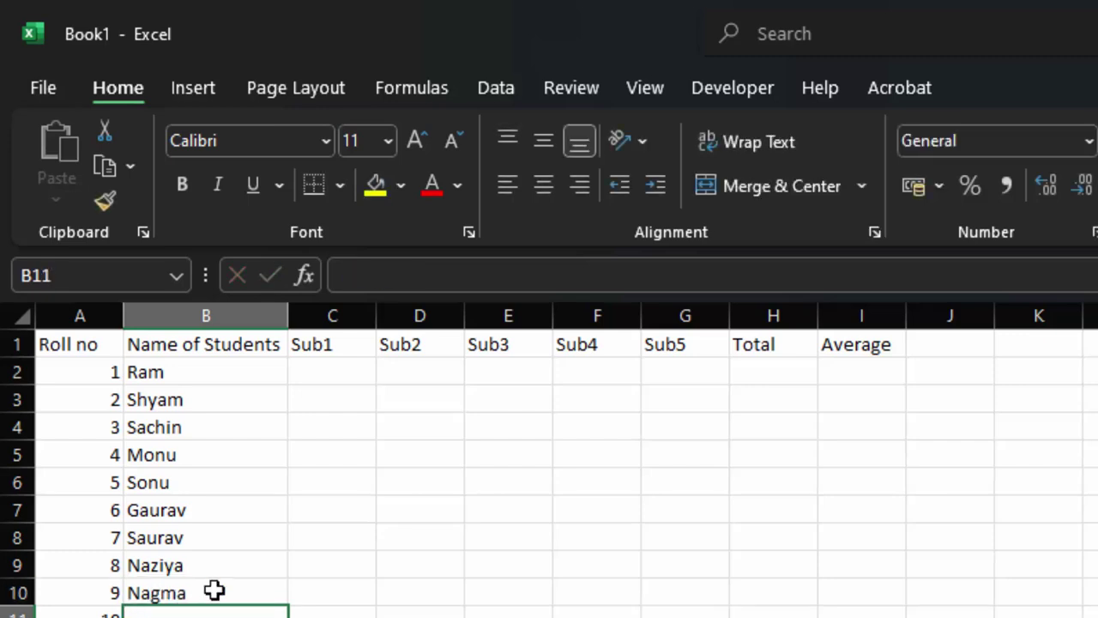
pyautogui.write('Sumit')
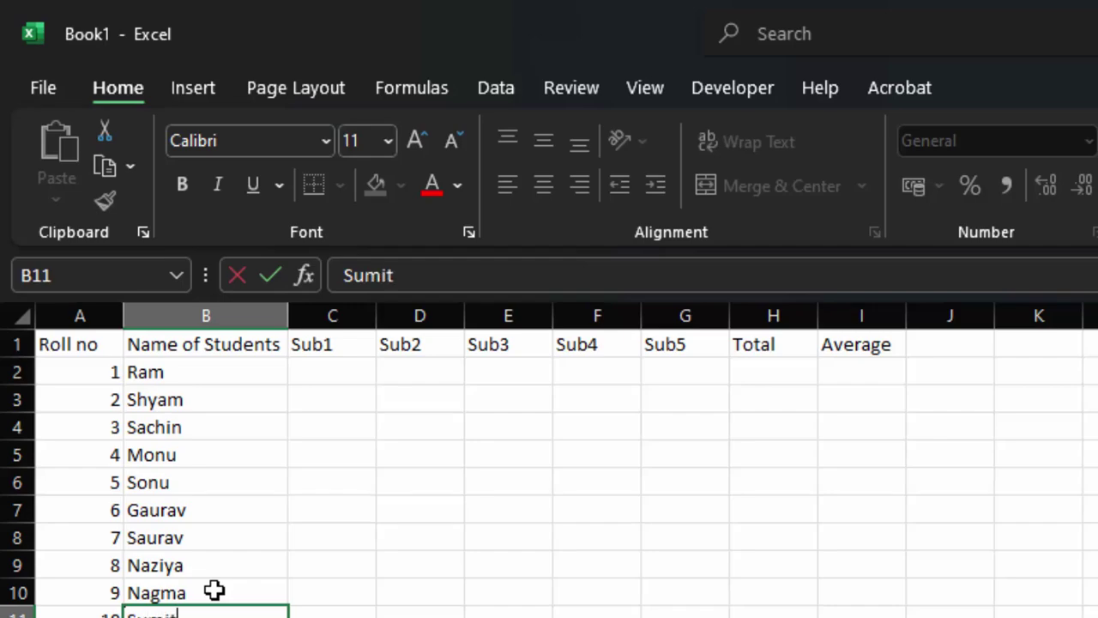
pyautogui.press('Return')
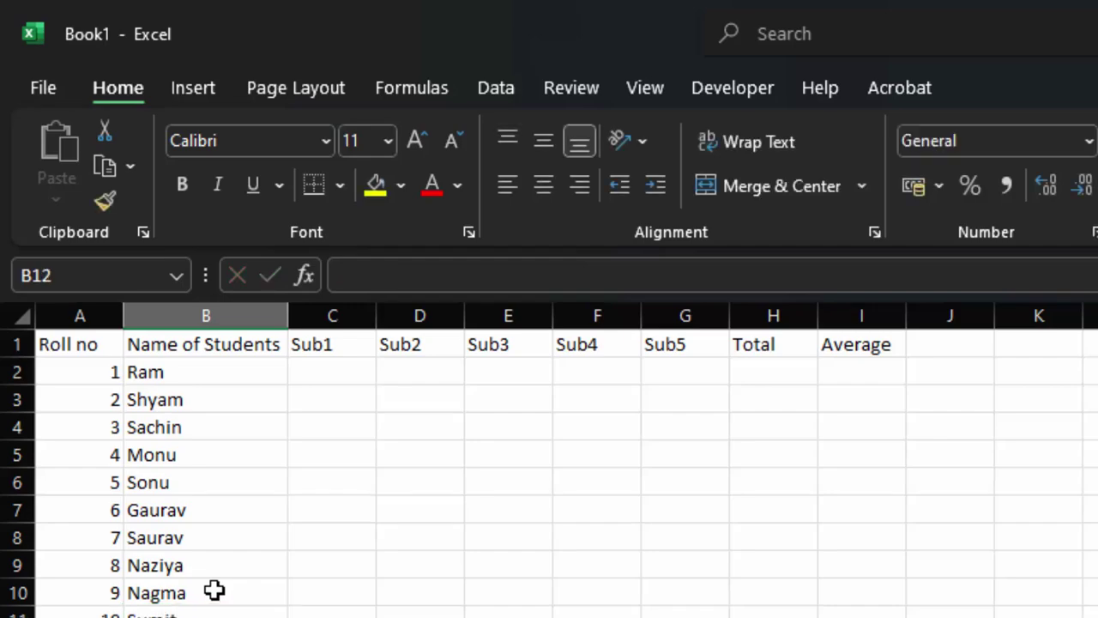
pyautogui.write('Amit')
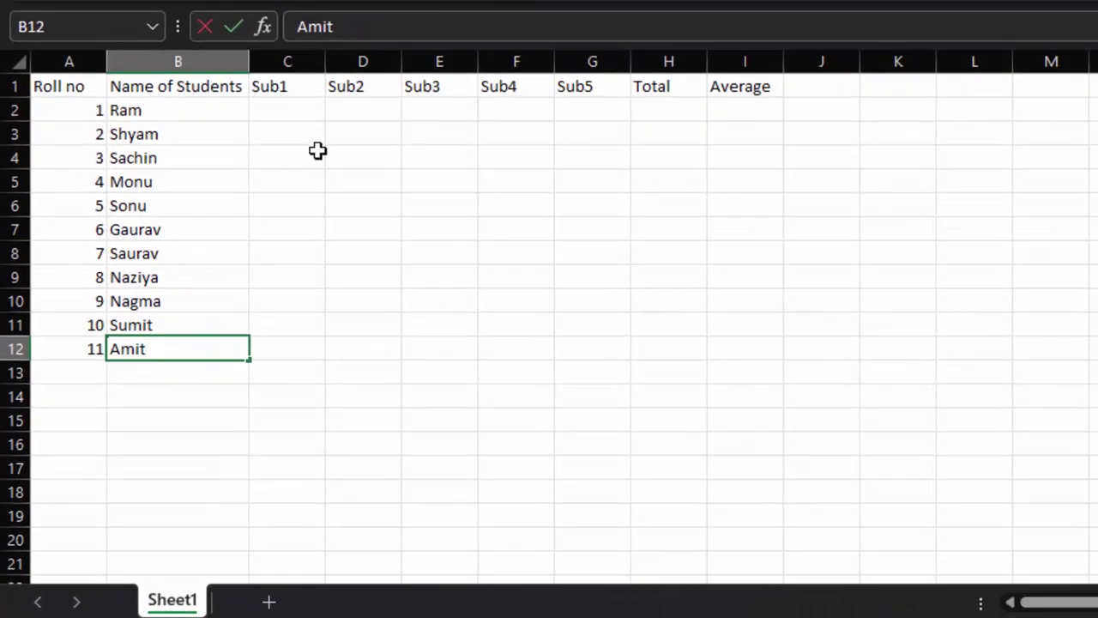
# Step: Enter =RANDBETWEEN(2,90) in C2 and fill it across C2:G12
pyautogui.click(308, 103)
pyautogui.write('=')
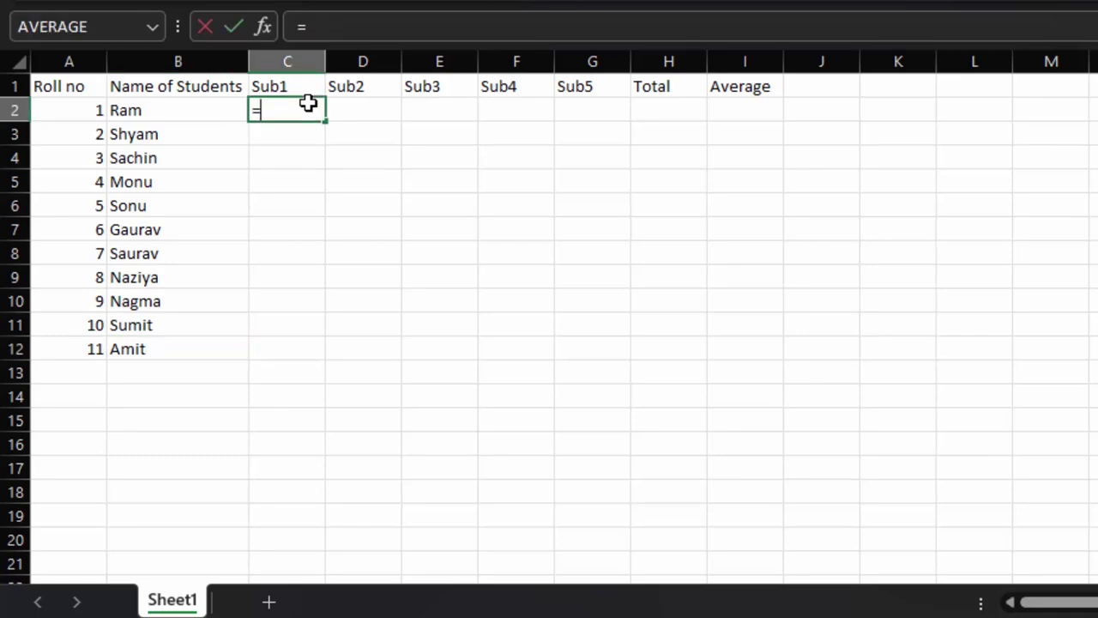
pyautogui.write('rand')
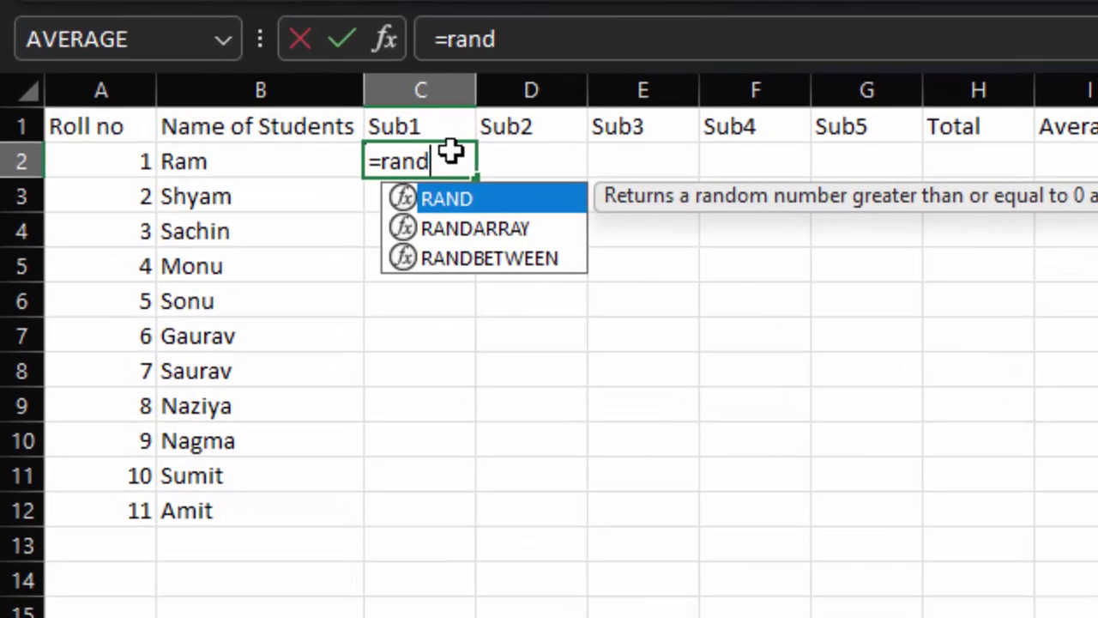
pyautogui.press('Down')
pyautogui.press('Down')
pyautogui.press('Tab')
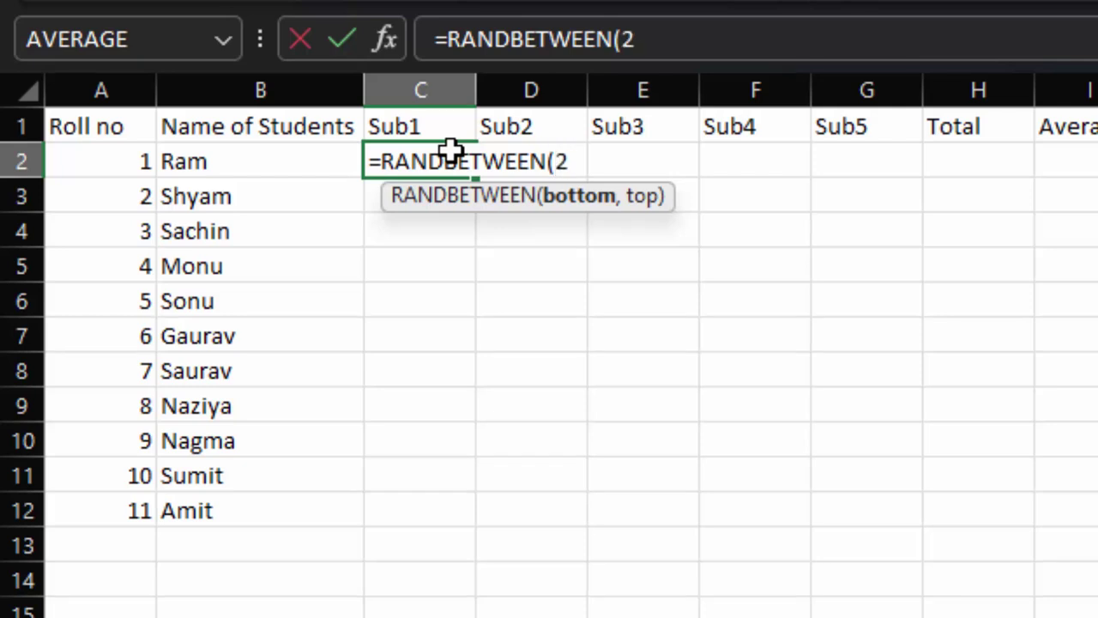
pyautogui.write(',90')
pyautogui.press('Return')
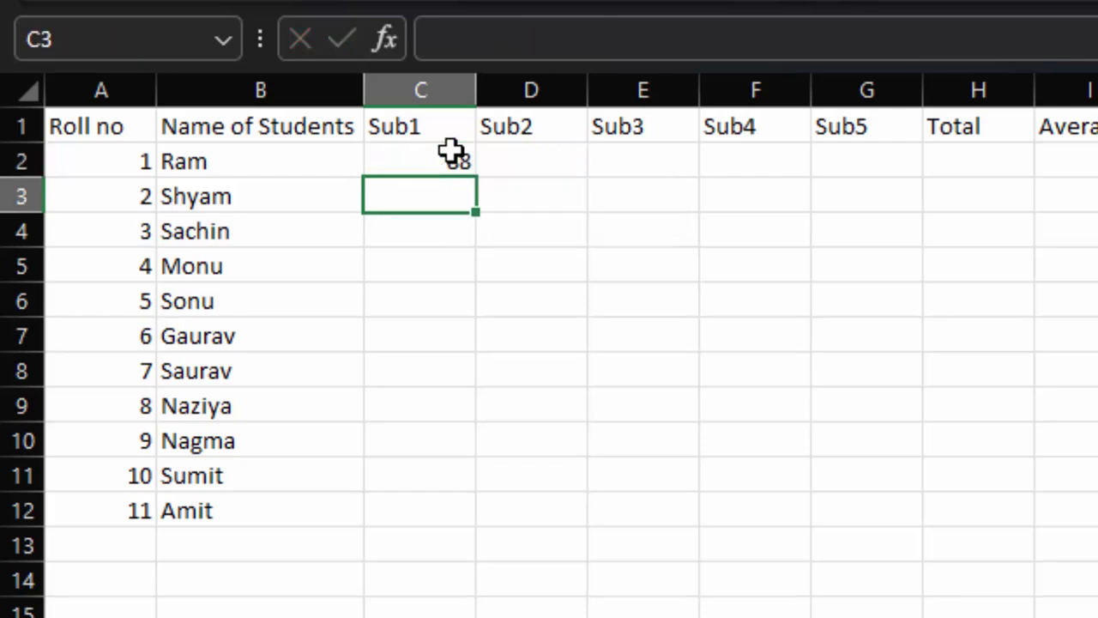
pyautogui.click(451, 152)
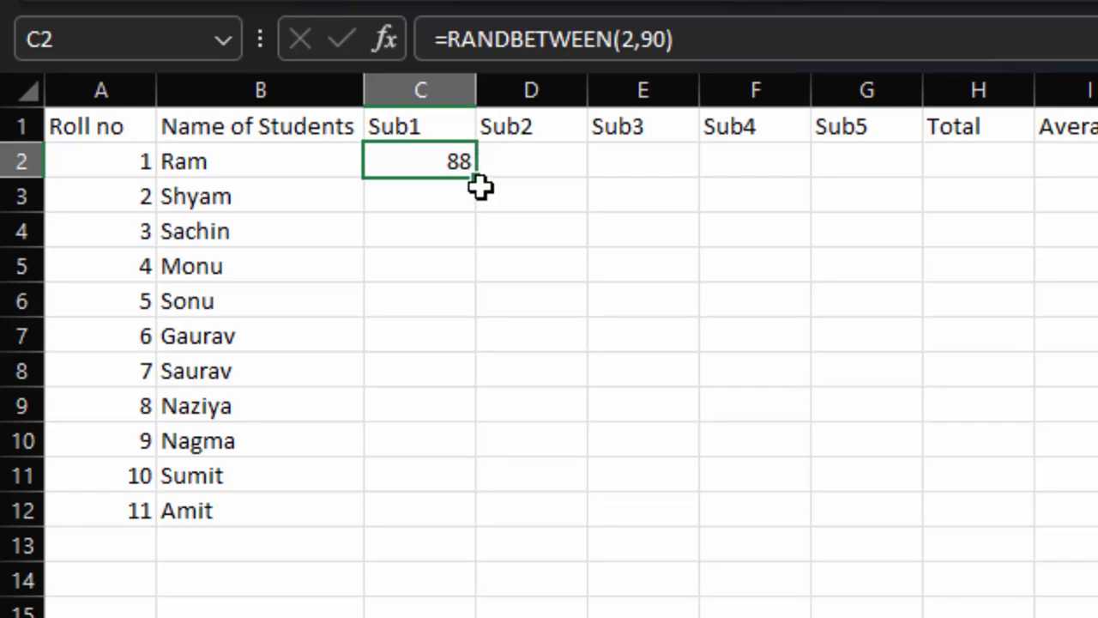
pyautogui.moveTo(477, 179)
pyautogui.mouseDown()
pyautogui.moveTo(828, 189)
pyautogui.moveTo(844, 271)
pyautogui.moveTo(847, 488)
pyautogui.mouseUp()
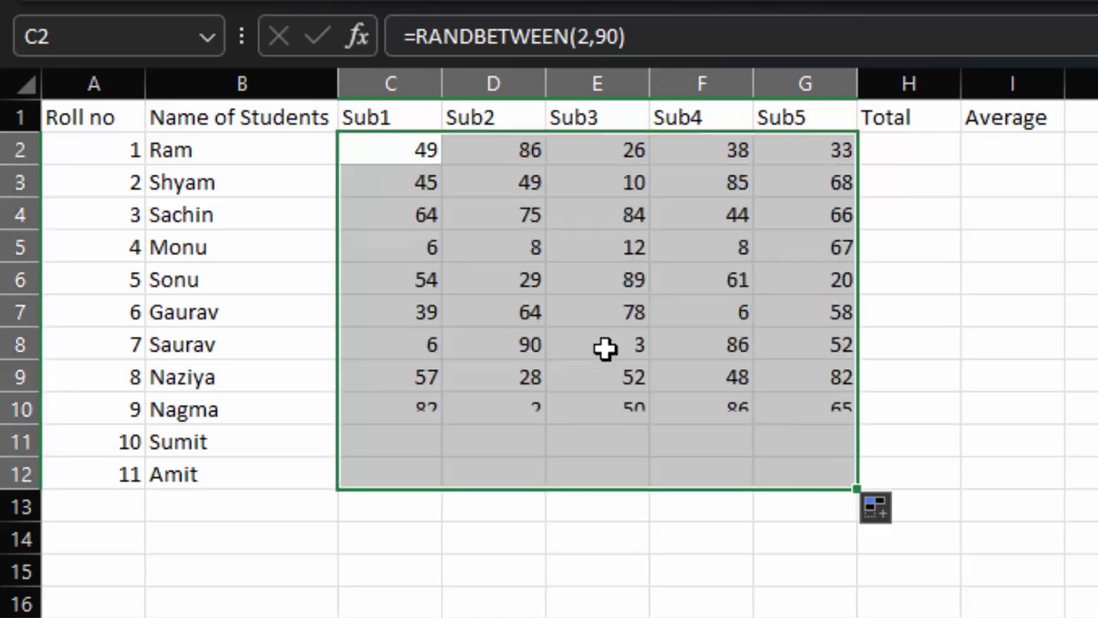
# Step: Copy the marks block and paste it back as values to fix the marks
pyautogui.rightClick(569, 256)
pyautogui.click(680, 39)
pyautogui.rightClick(547, 247)
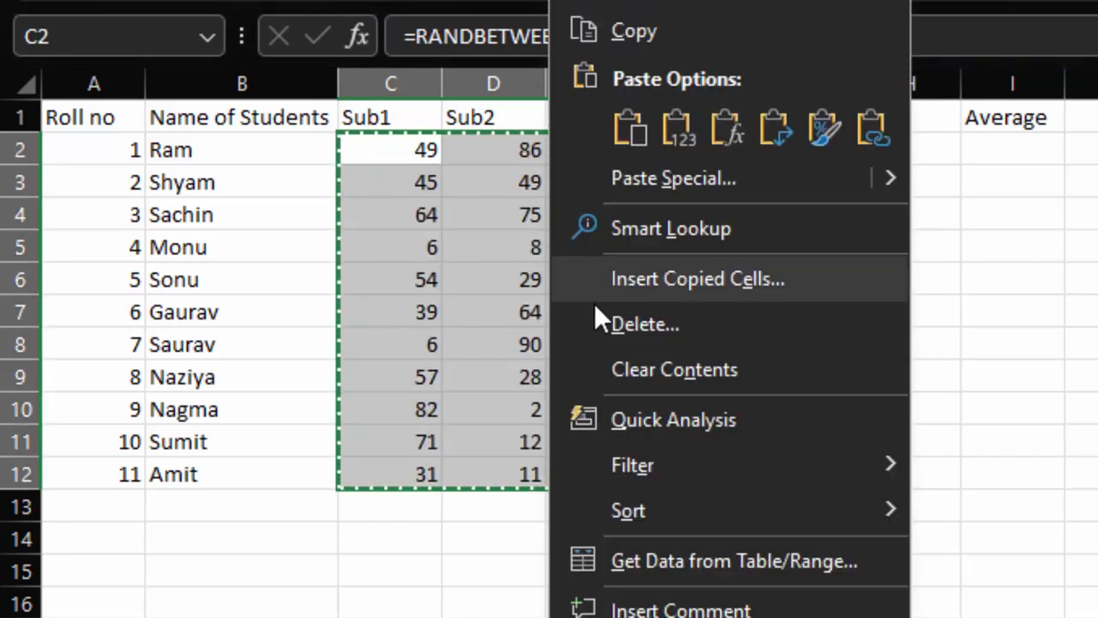
pyautogui.click(677, 126)
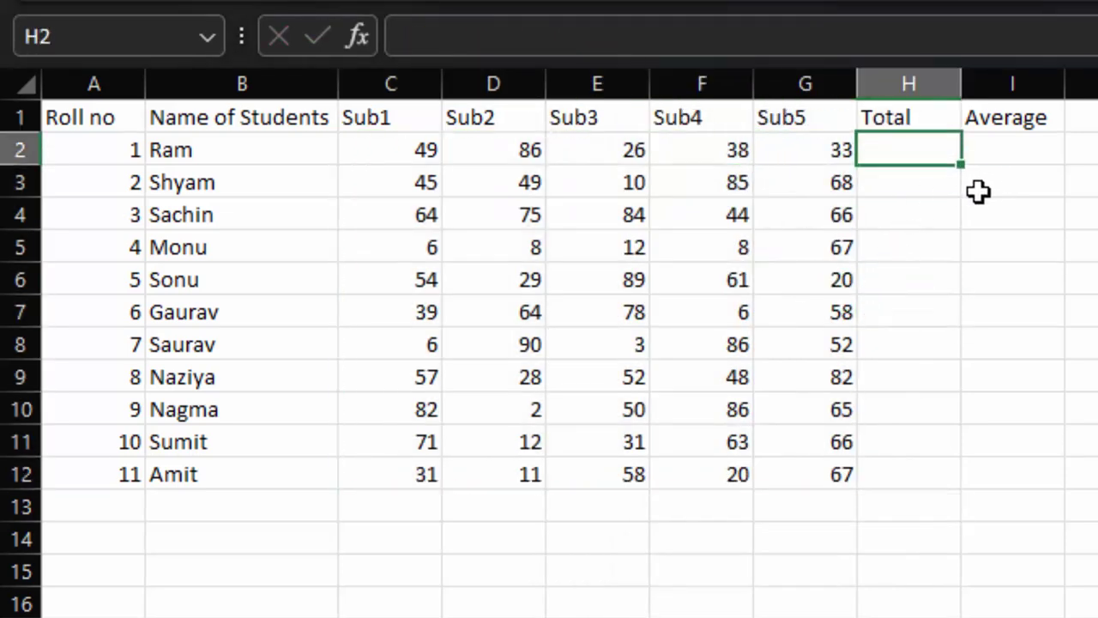
# Step: Put =SUM(C2:G2) in H2 and fill totals down for all students, 232 for Ram
pyautogui.write('=s')
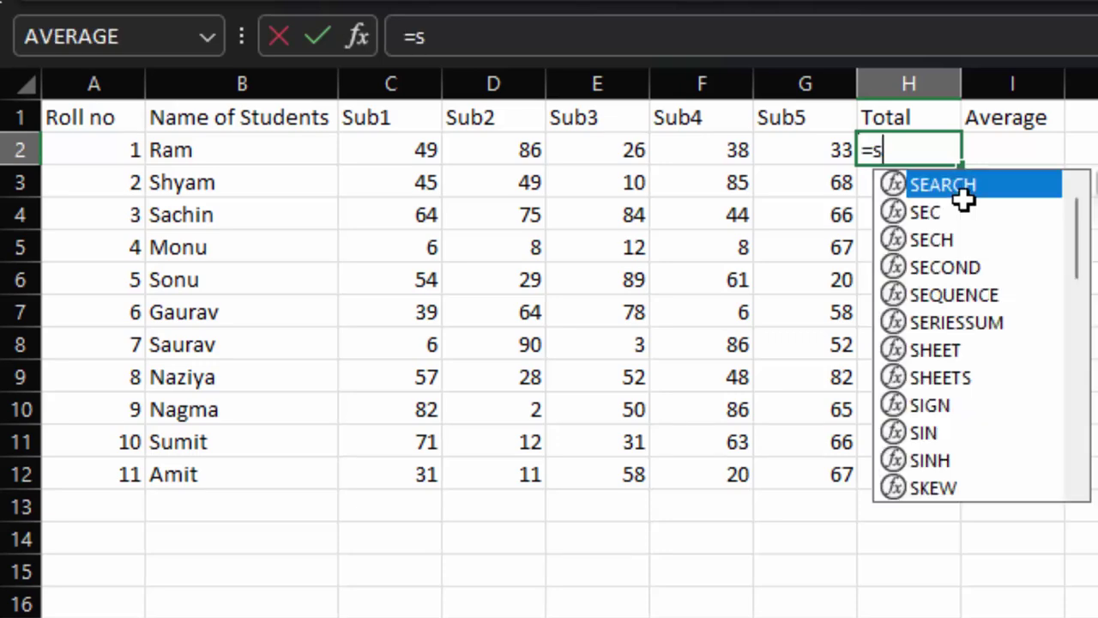
pyautogui.write('um(')
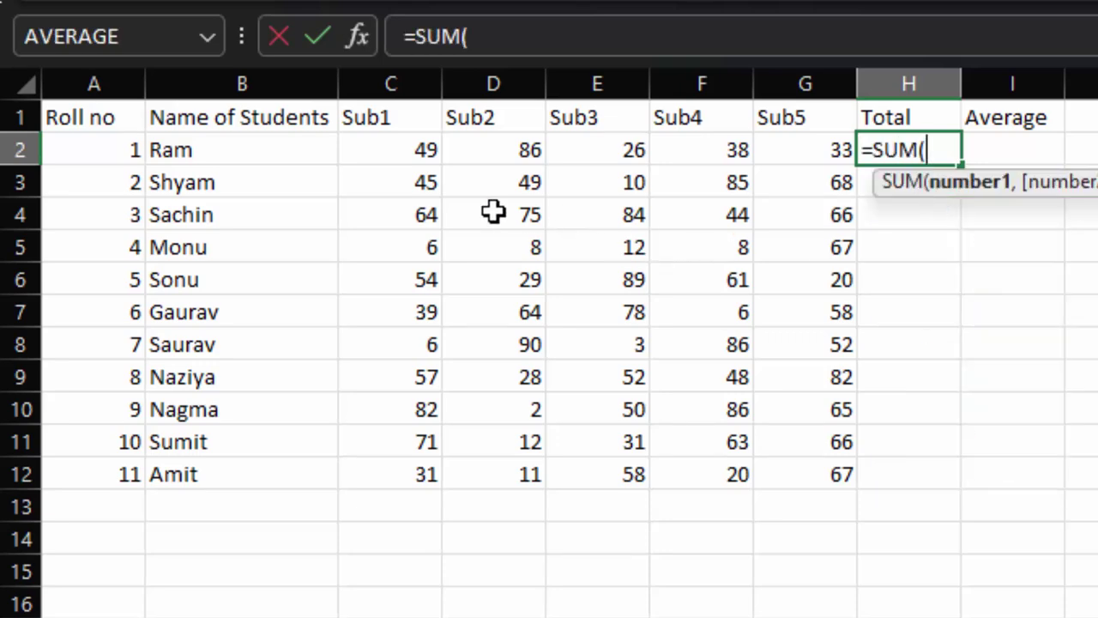
pyautogui.click(440, 149)
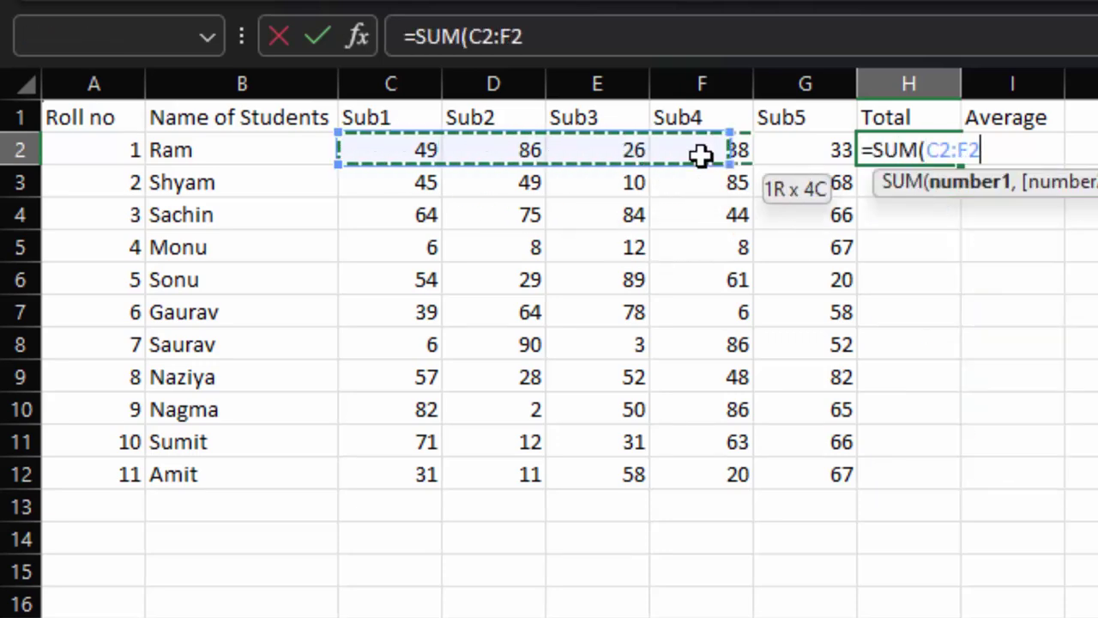
pyautogui.moveTo(440, 148); pyautogui.dragTo(800, 155)
pyautogui.press('Return')
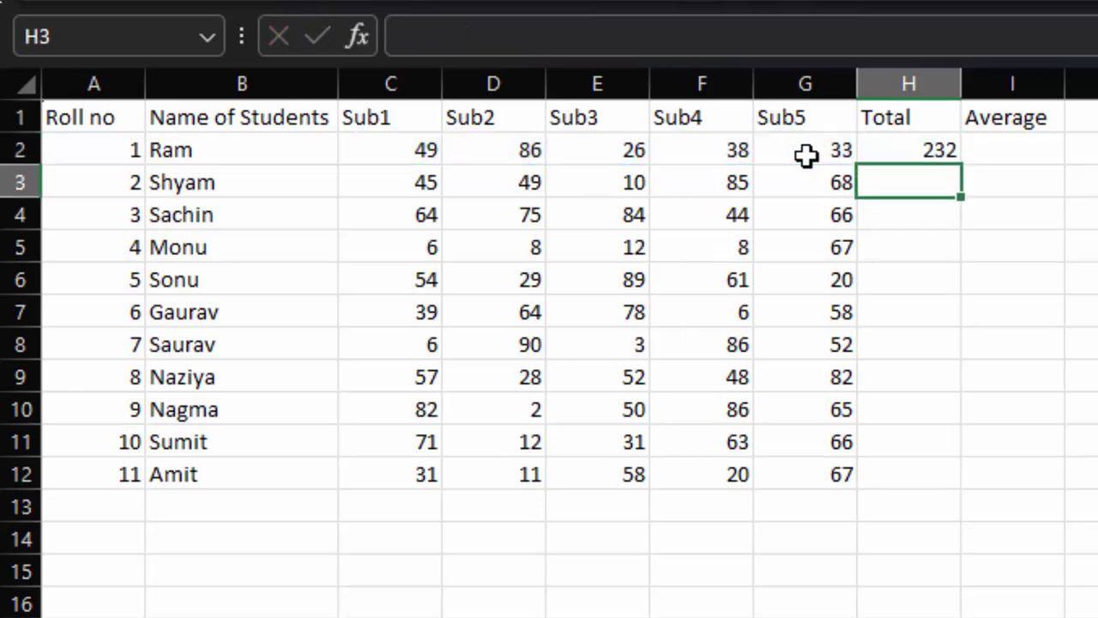
pyautogui.click(940, 149)
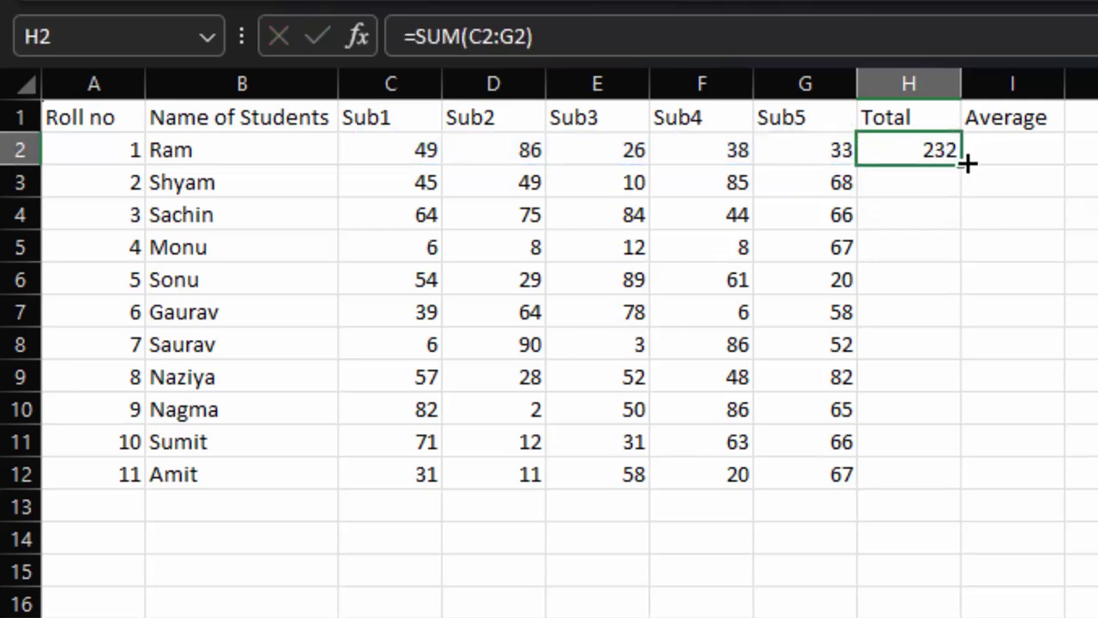
pyautogui.doubleClick(967, 163)
pyautogui.click(1008, 151)
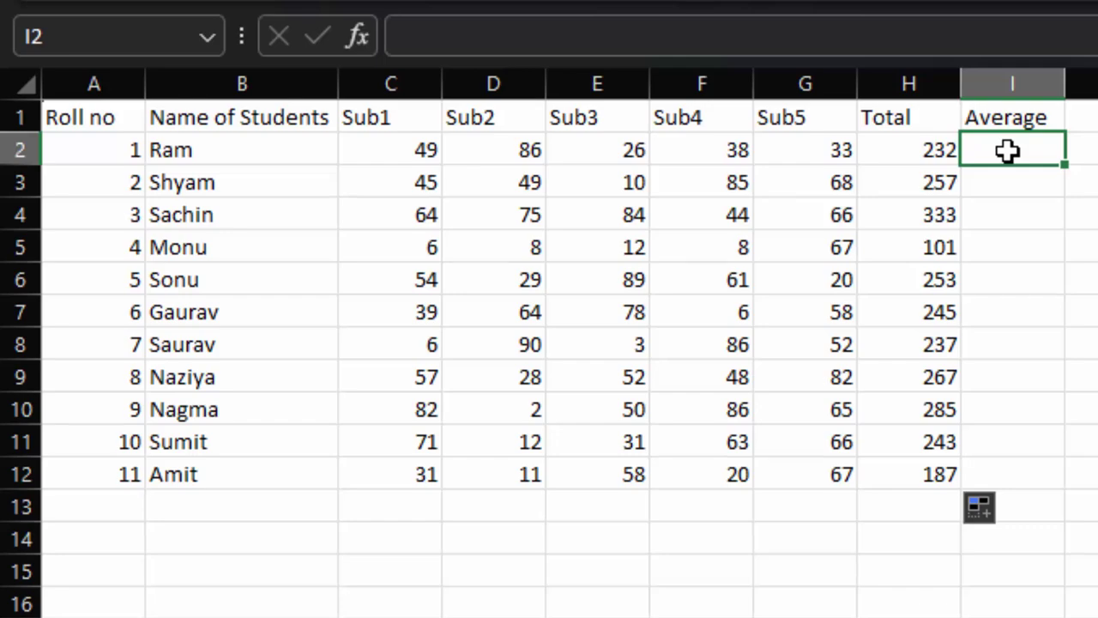
# Step: Enter =AVERAGE(C2:G2) in I2 and fill averages down to I12, 46.4 for Ram
pyautogui.write('=ave')
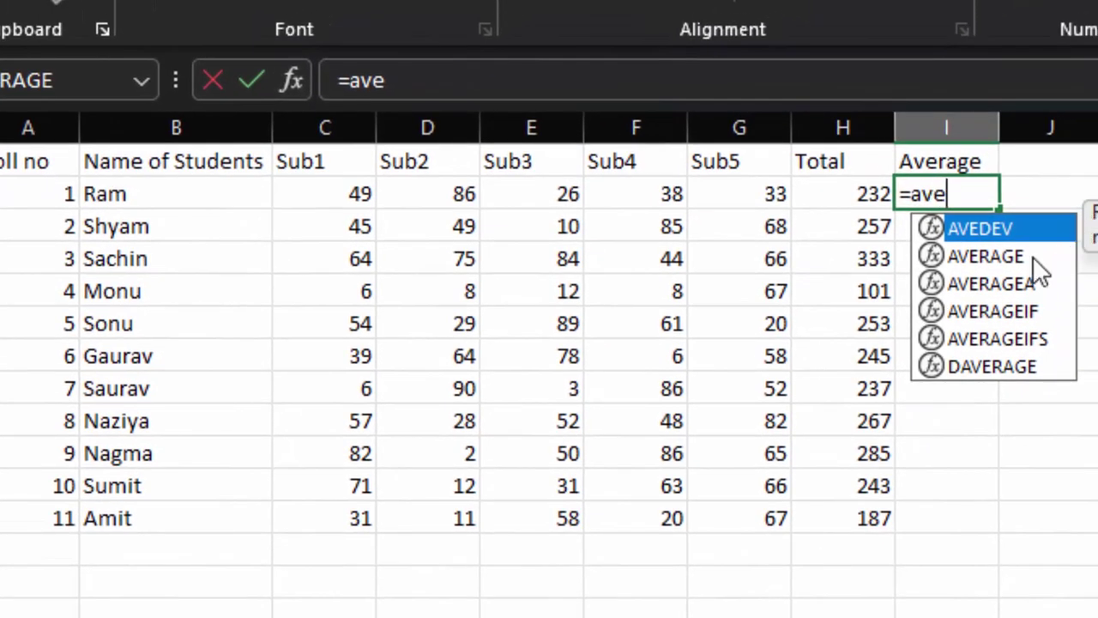
pyautogui.click(1042, 230)
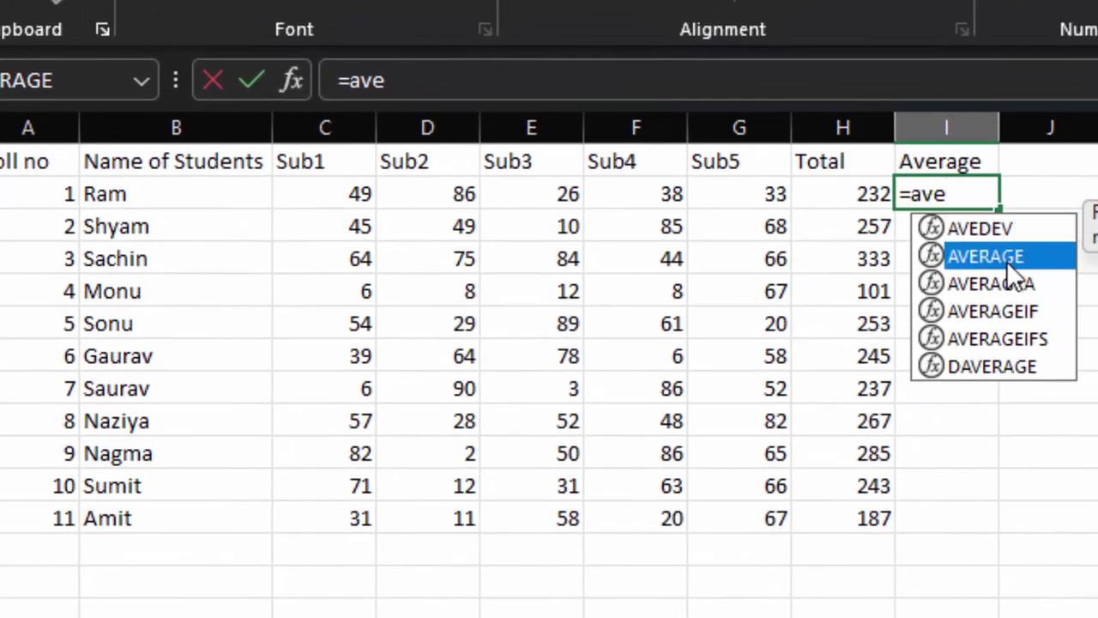
pyautogui.doubleClick(1006, 260)
pyautogui.click(338, 190)
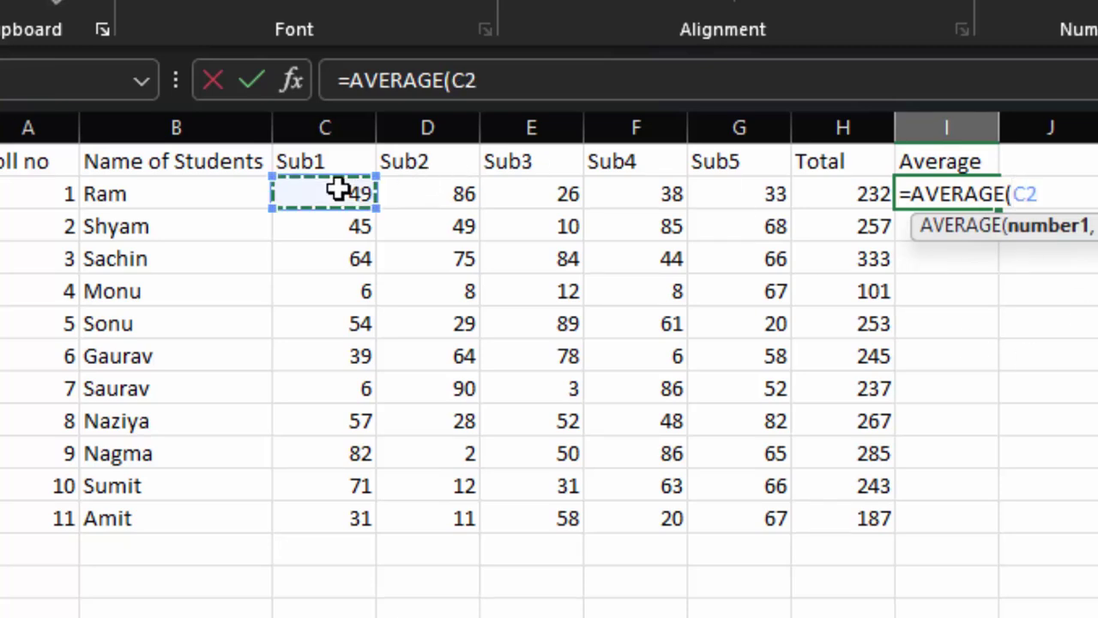
pyautogui.moveTo(339, 190); pyautogui.dragTo(749, 190)
pyautogui.press('Return')
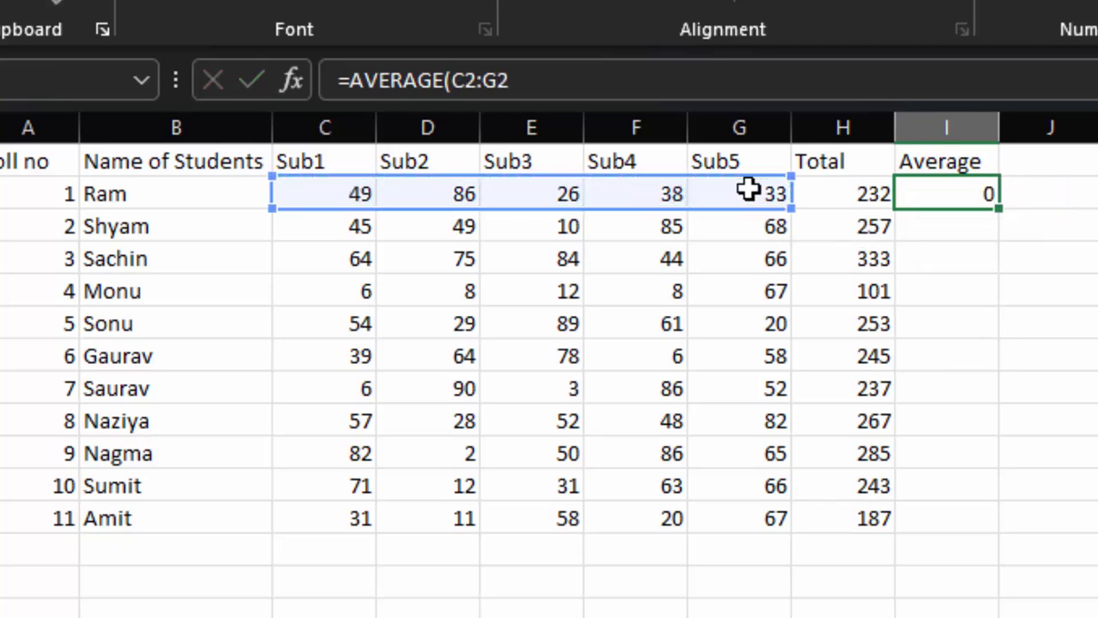
pyautogui.press('Return')
pyautogui.click(977, 196)
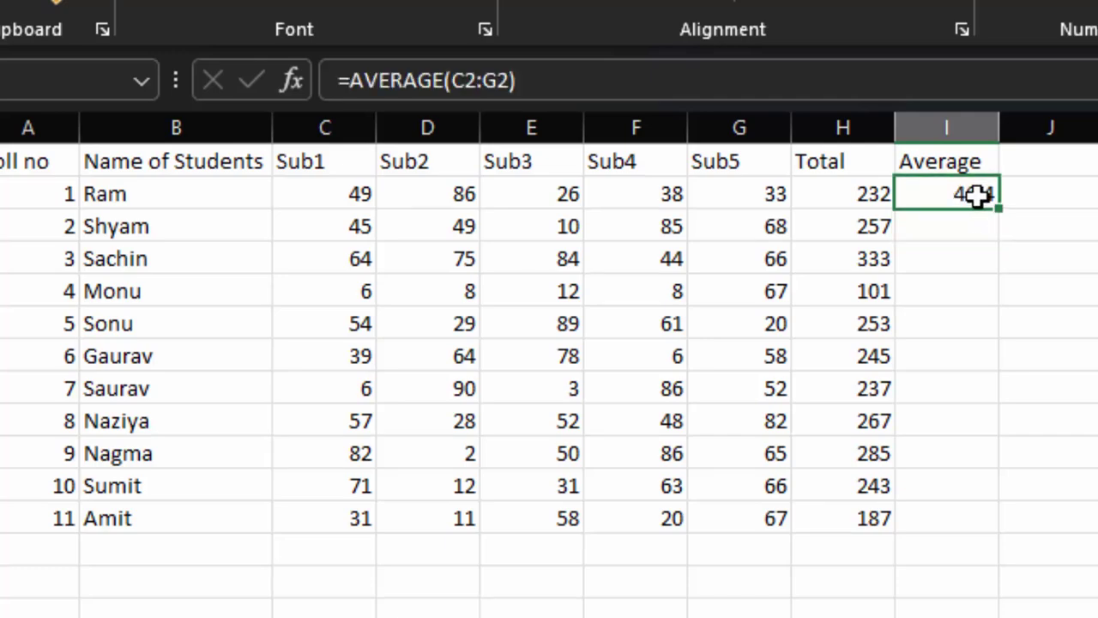
pyautogui.doubleClick(995, 206)
pyautogui.click(411, 367)
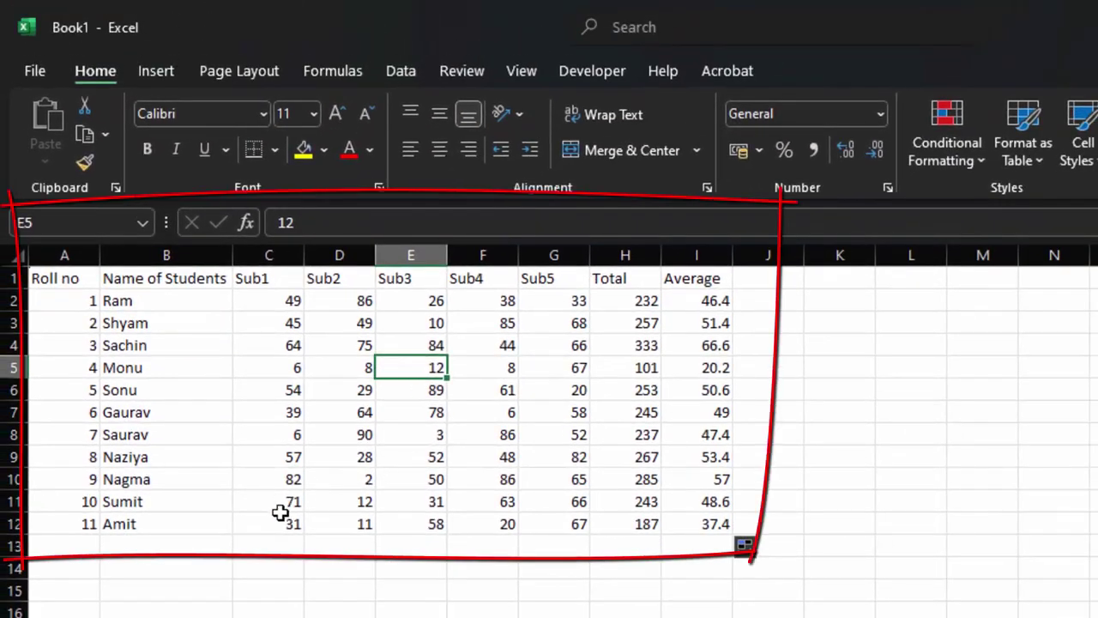
# Step: Select the whole table A1:I12 with Ctrl+A and apply All Borders
pyautogui.hotkey('ctrl', 'a')
pyautogui.hotkey('alt', 'h')
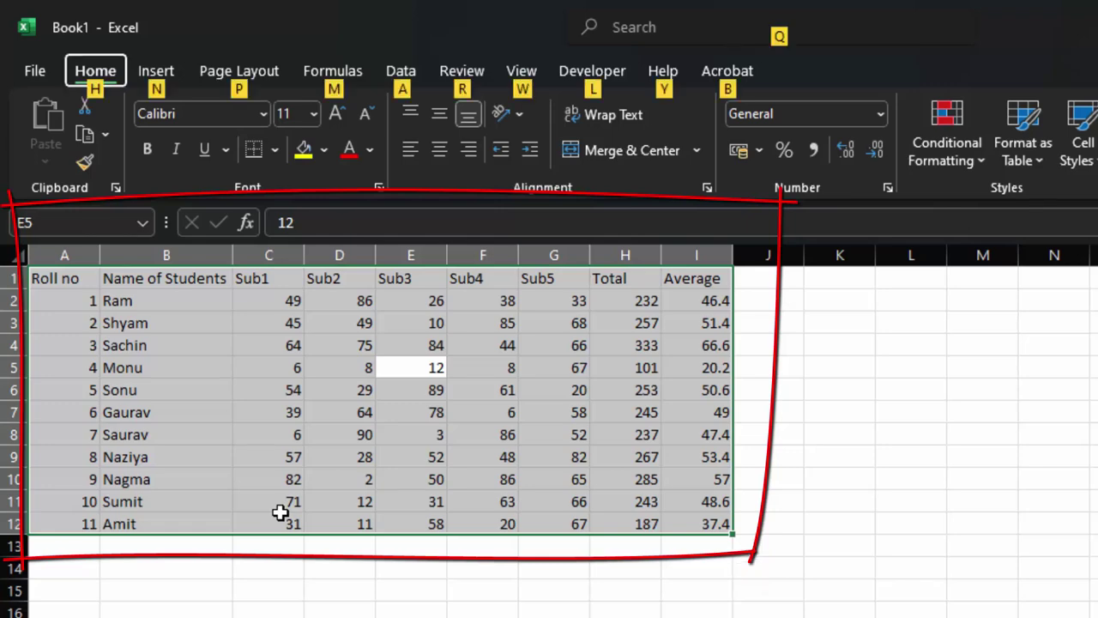
pyautogui.press('b')
pyautogui.press('a')
pyautogui.click(626, 612)
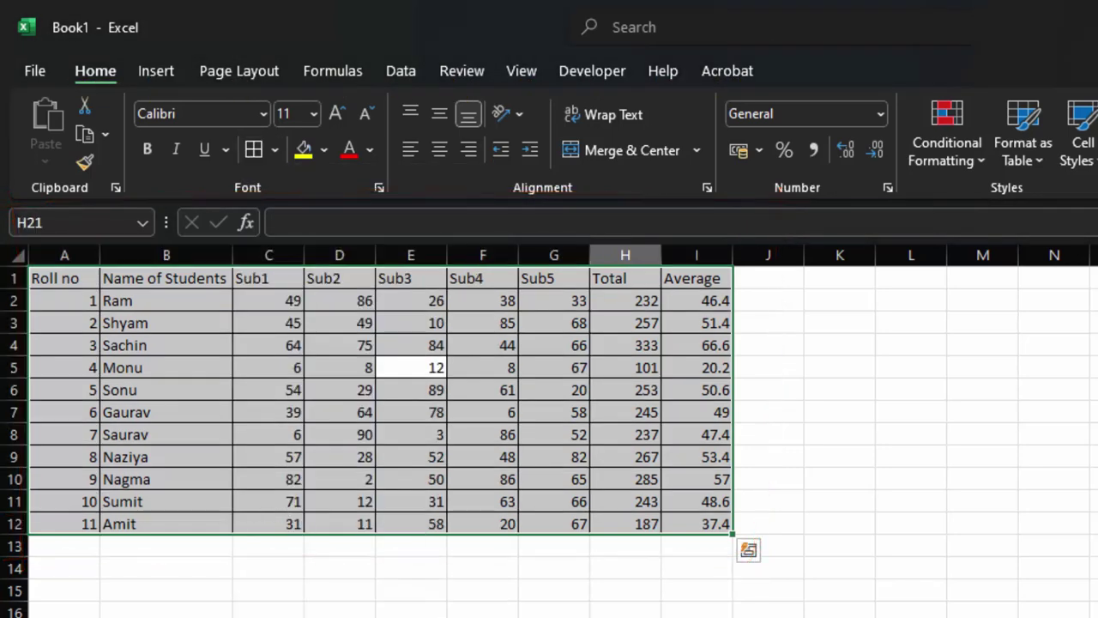
pyautogui.scroll(-2, 549, 429)
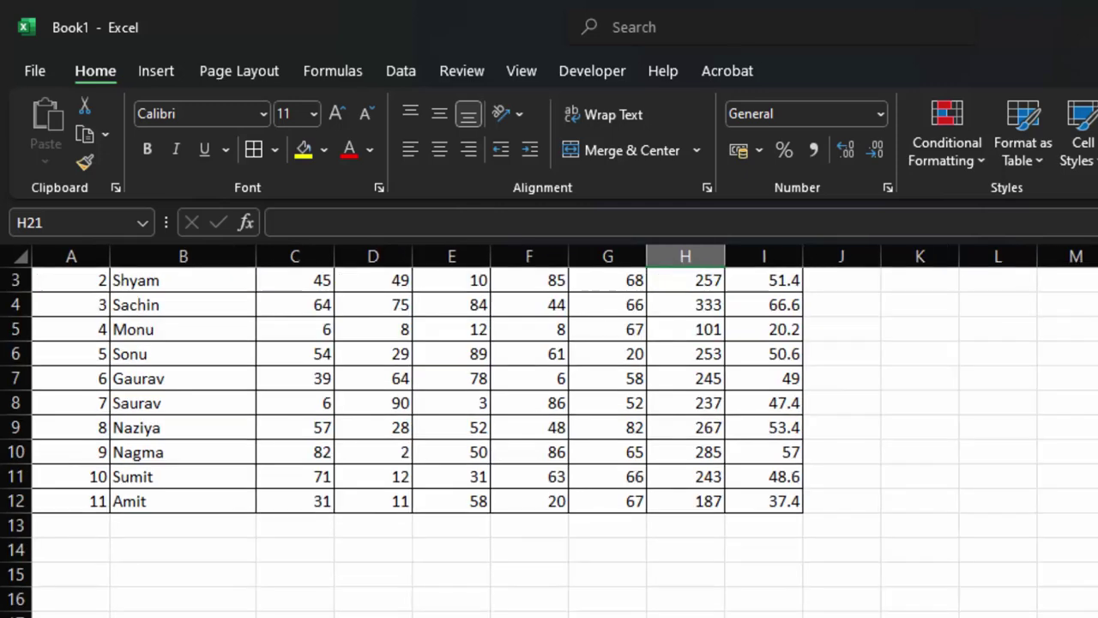
pyautogui.scroll(2, 549, 428)
pyautogui.keyDown('ctrl'); pyautogui.scroll(2, 549, 429); pyautogui.keyUp('ctrl')
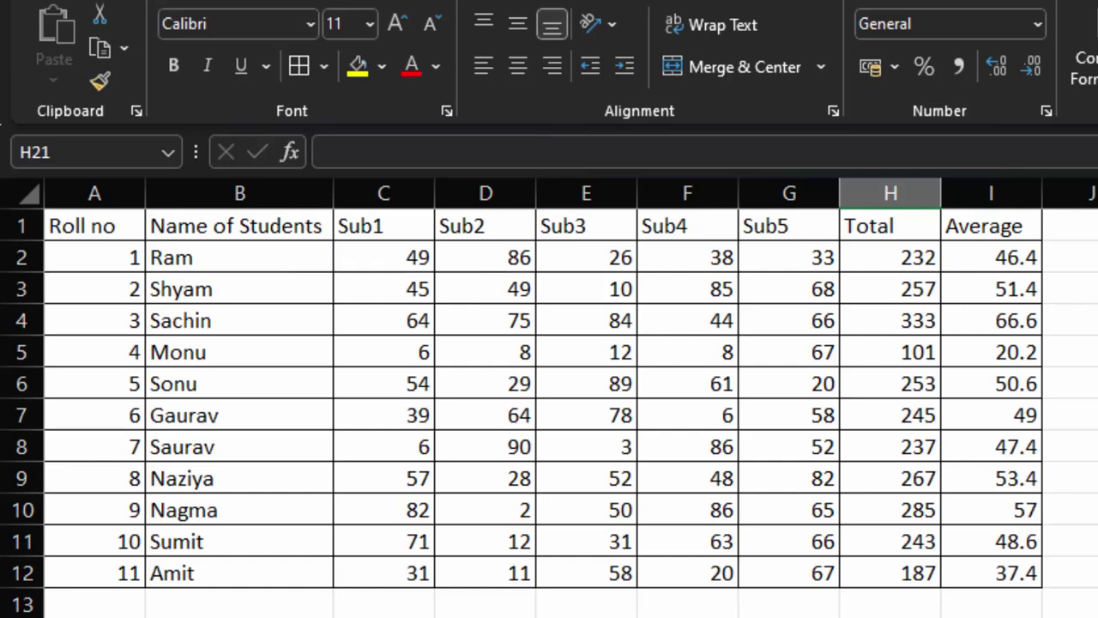
pyautogui.click(405, 257)
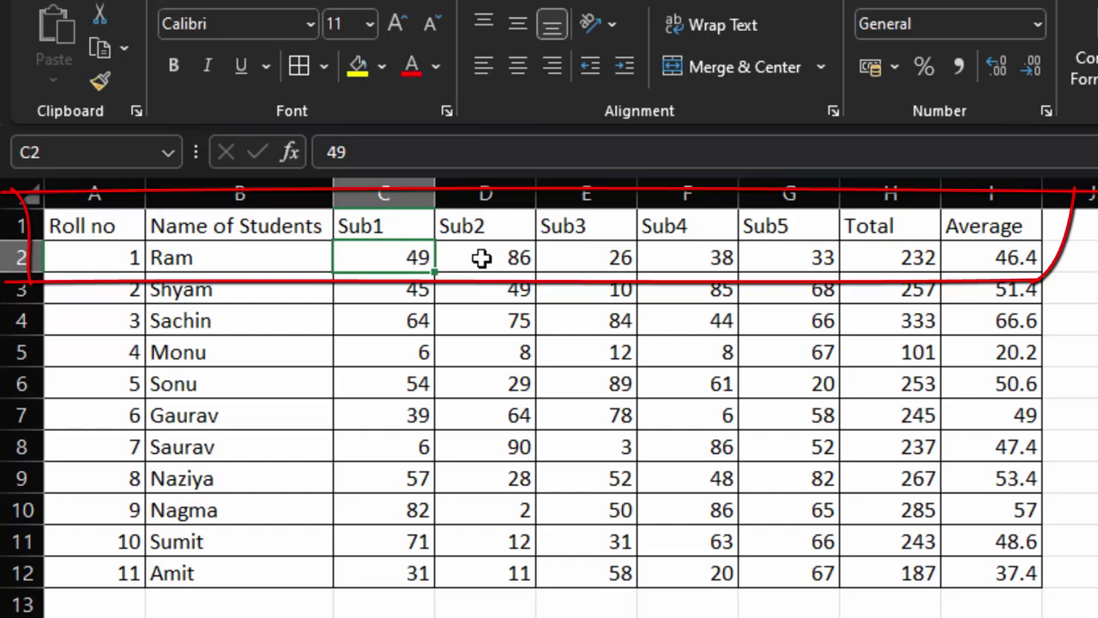
pyautogui.click(481, 258)
pyautogui.click(580, 258)
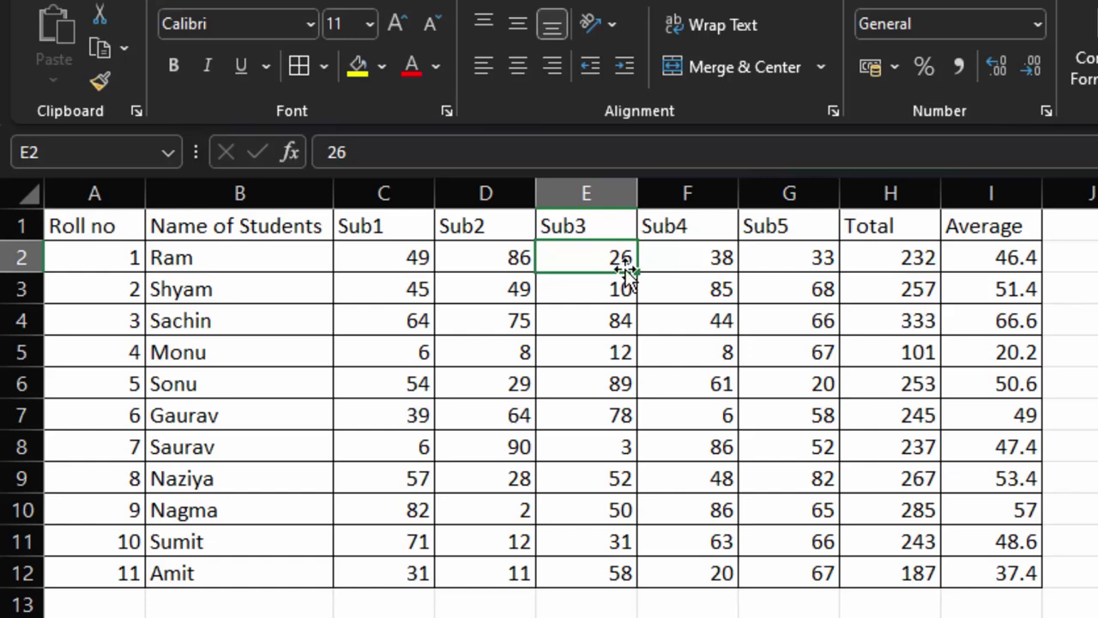
pyautogui.click(673, 264)
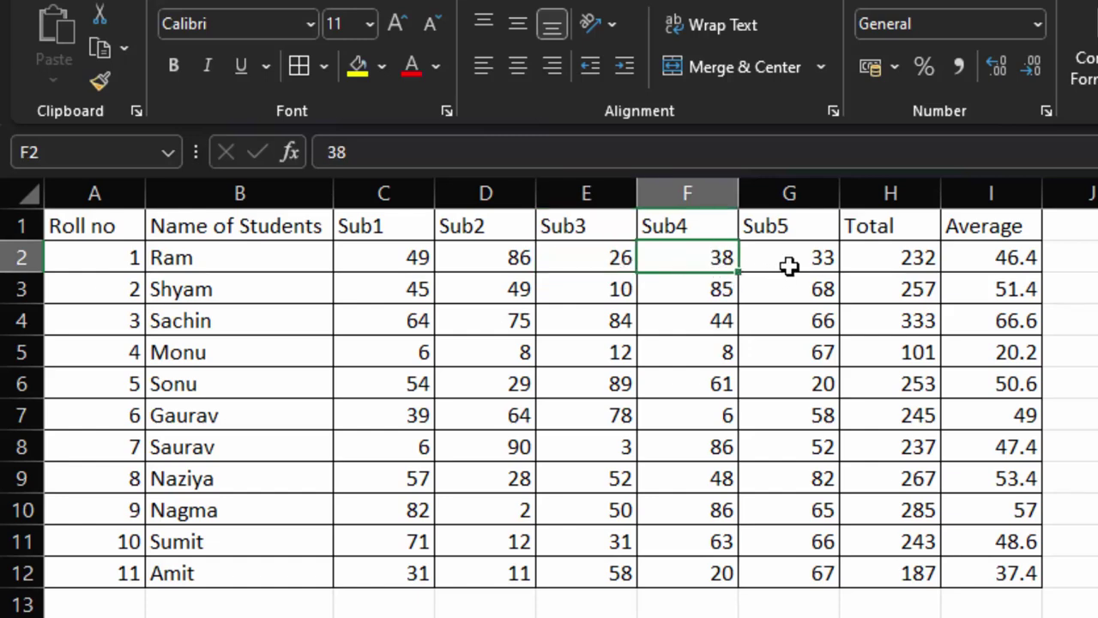
pyautogui.click(788, 266)
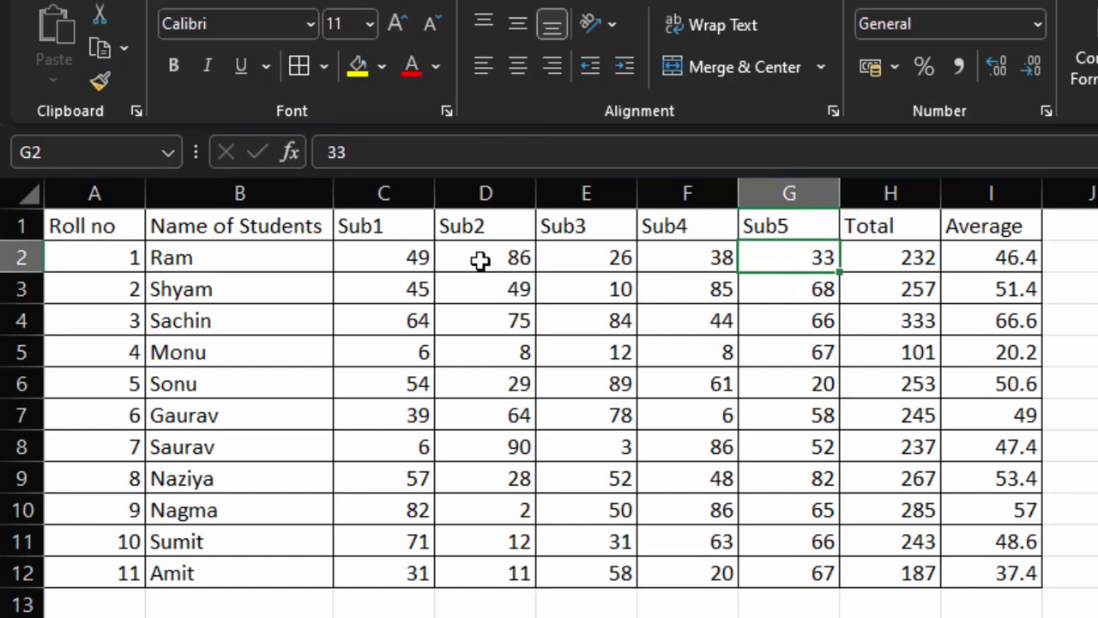
pyautogui.click(355, 260)
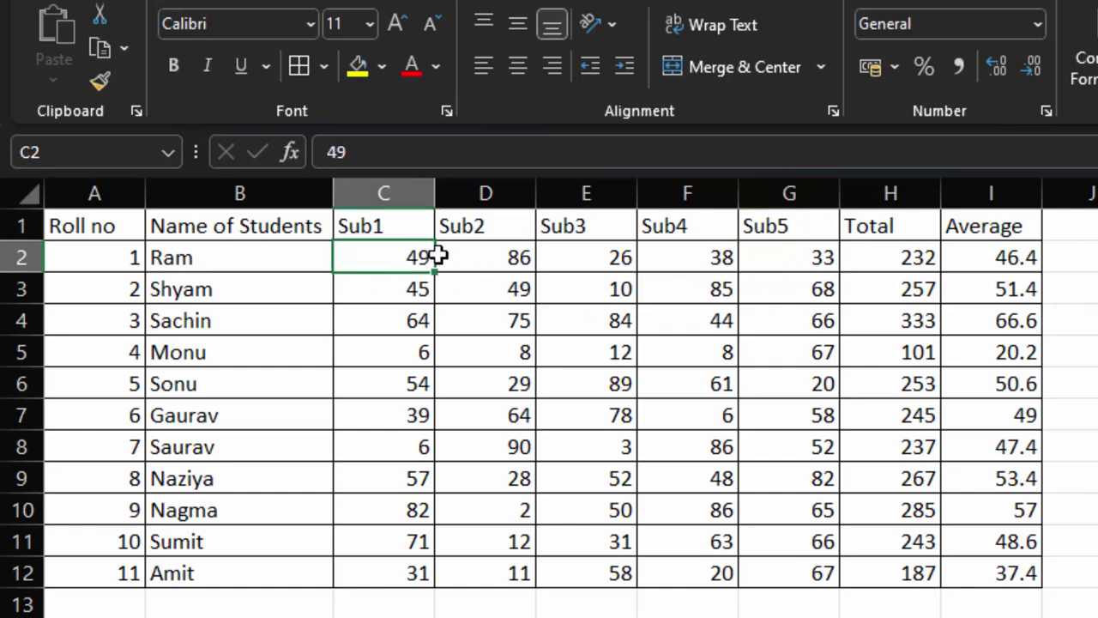
pyautogui.moveTo(438, 255); pyautogui.dragTo(608, 258)
pyautogui.click(608, 257)
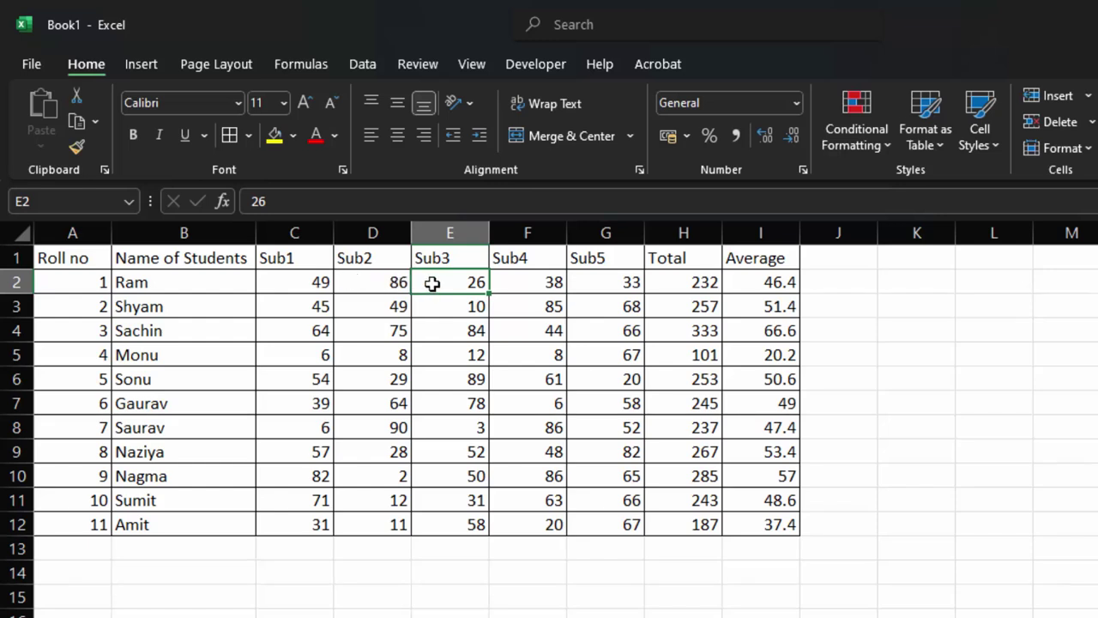
# Step: Undo a trial yellow fill on E2 and select the marks block C2:G12
pyautogui.click(278, 143)
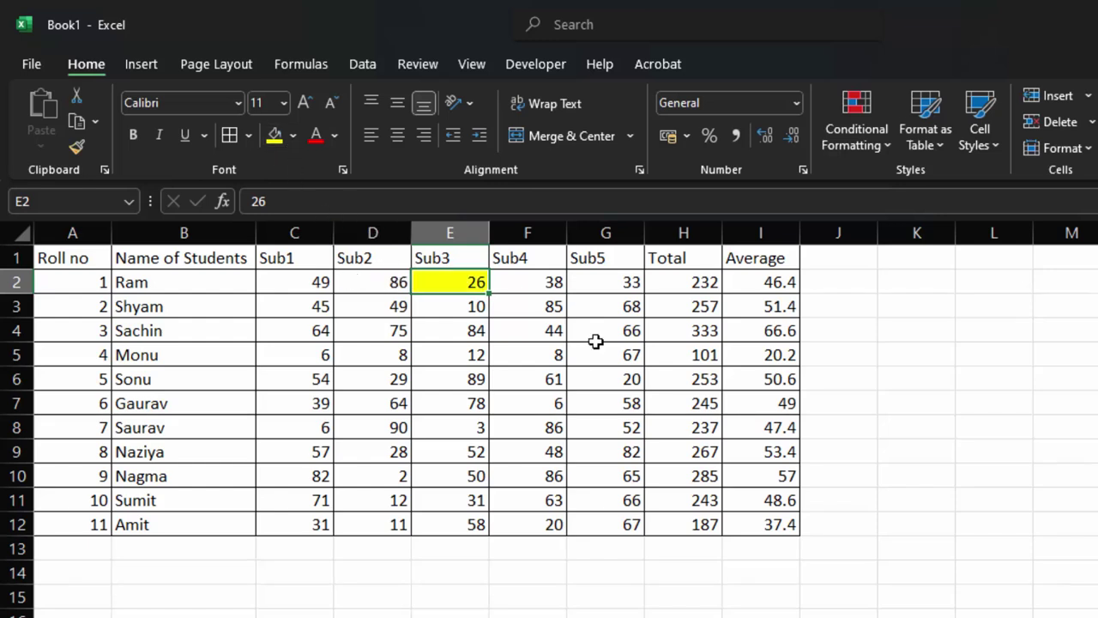
pyautogui.hotkey('ctrl', 'z')
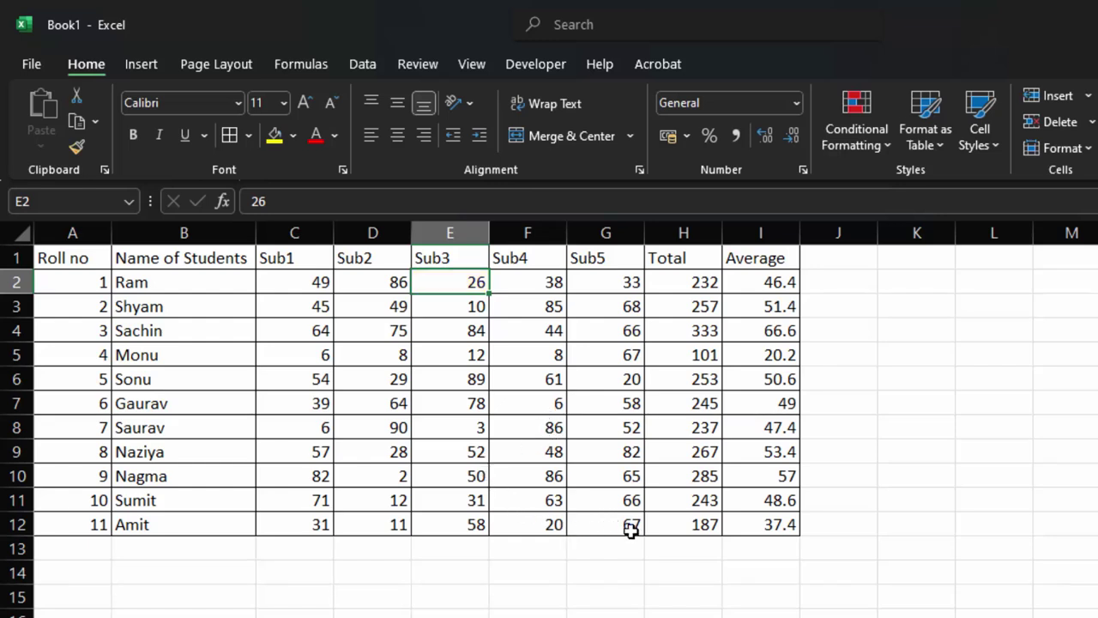
pyautogui.moveTo(626, 525); pyautogui.dragTo(340, 319)
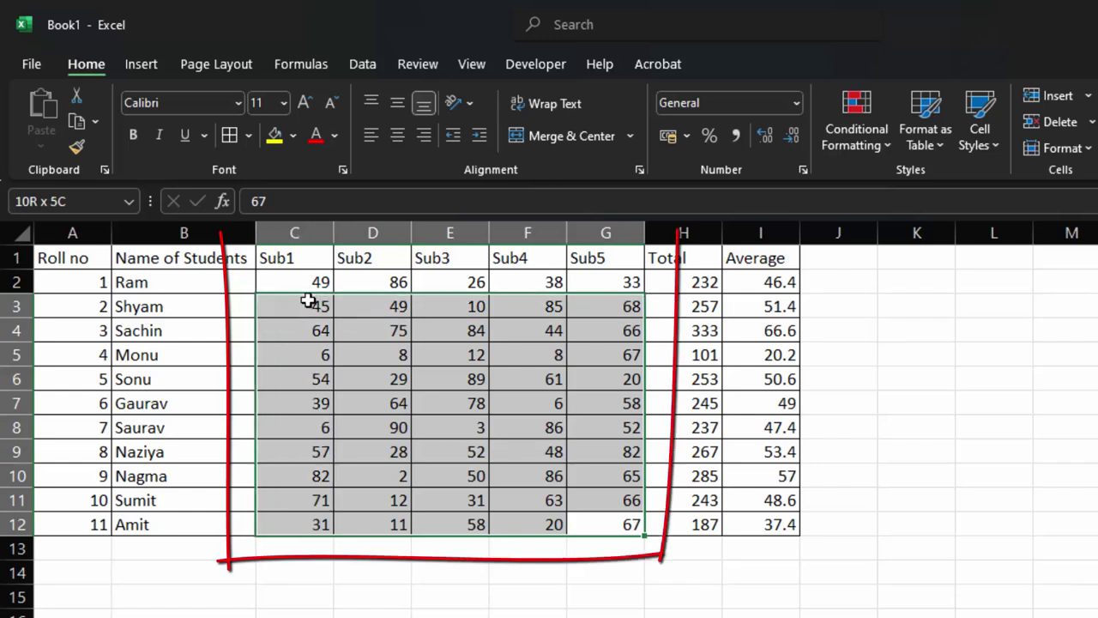
pyautogui.moveTo(340, 318); pyautogui.dragTo(305, 292)
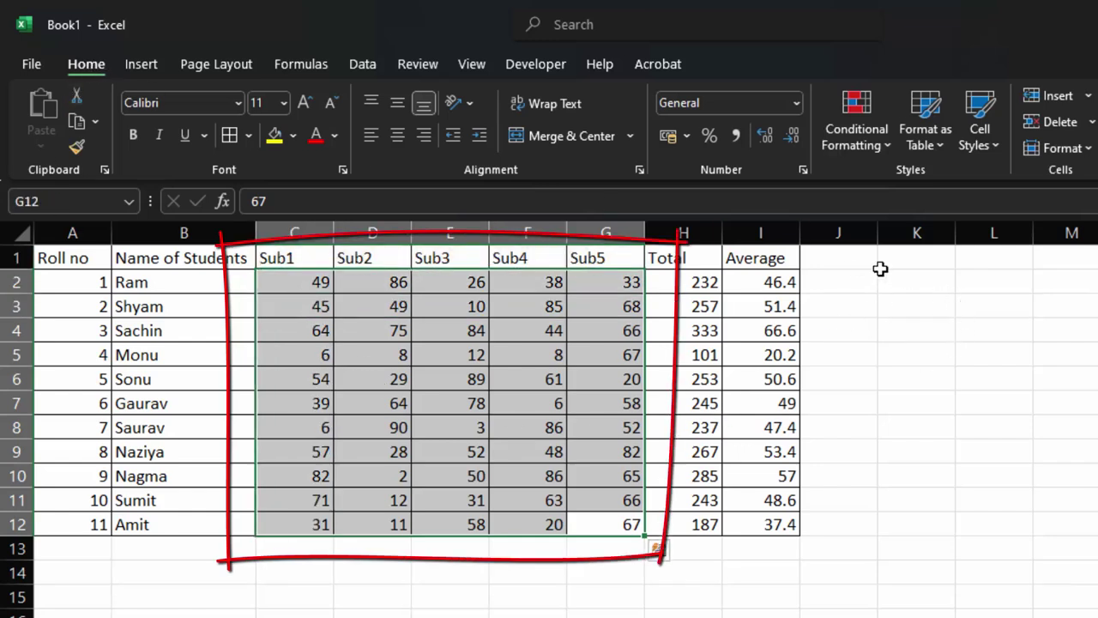
# Step: Add a Less Than 33 rule with Light Red Fill and Dark Red Text to the marks
pyautogui.click(863, 144)
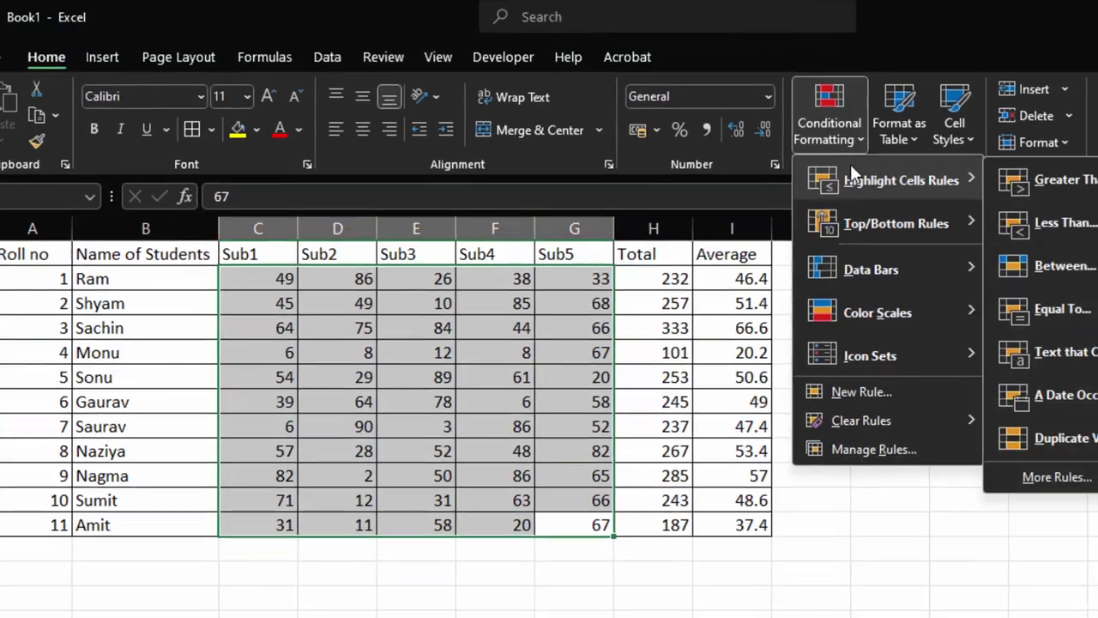
pyautogui.moveTo(769, 154)
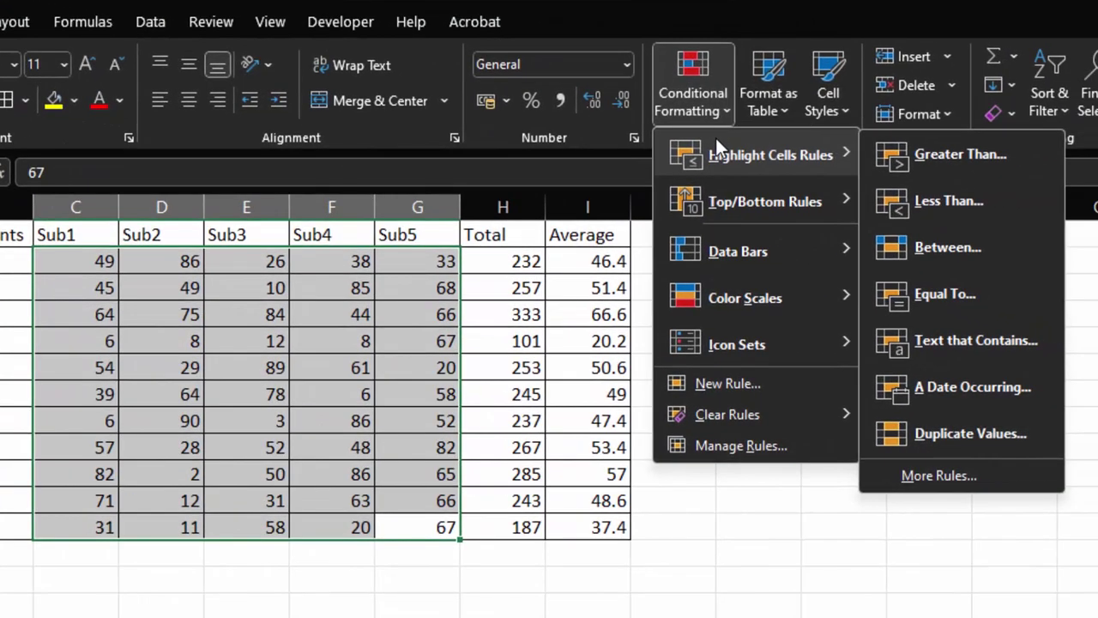
pyautogui.click(918, 201)
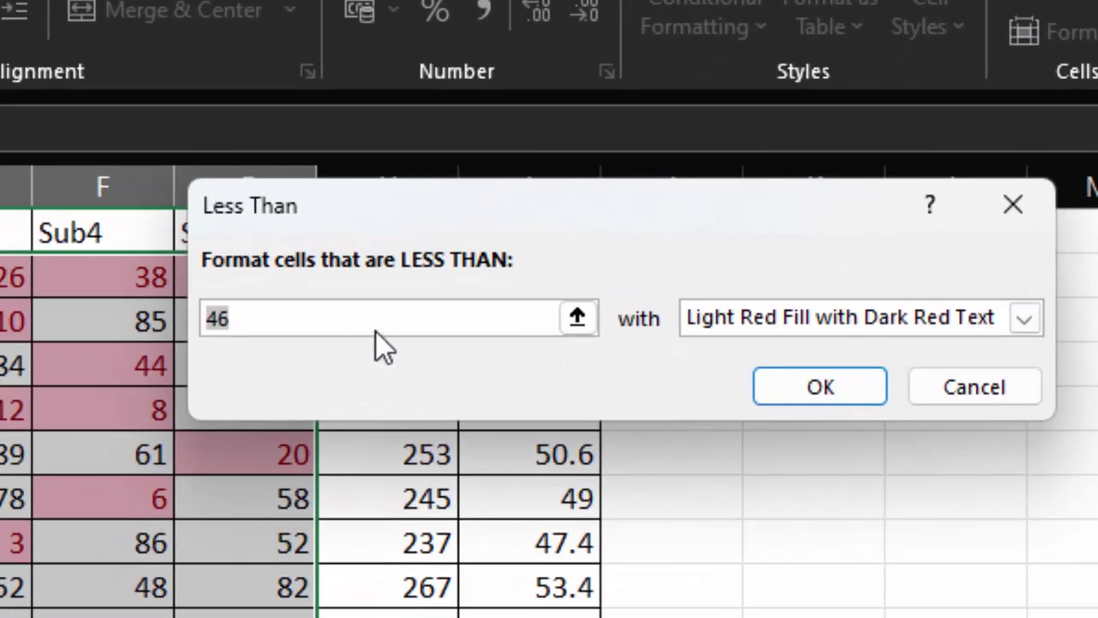
pyautogui.click(1024, 320)
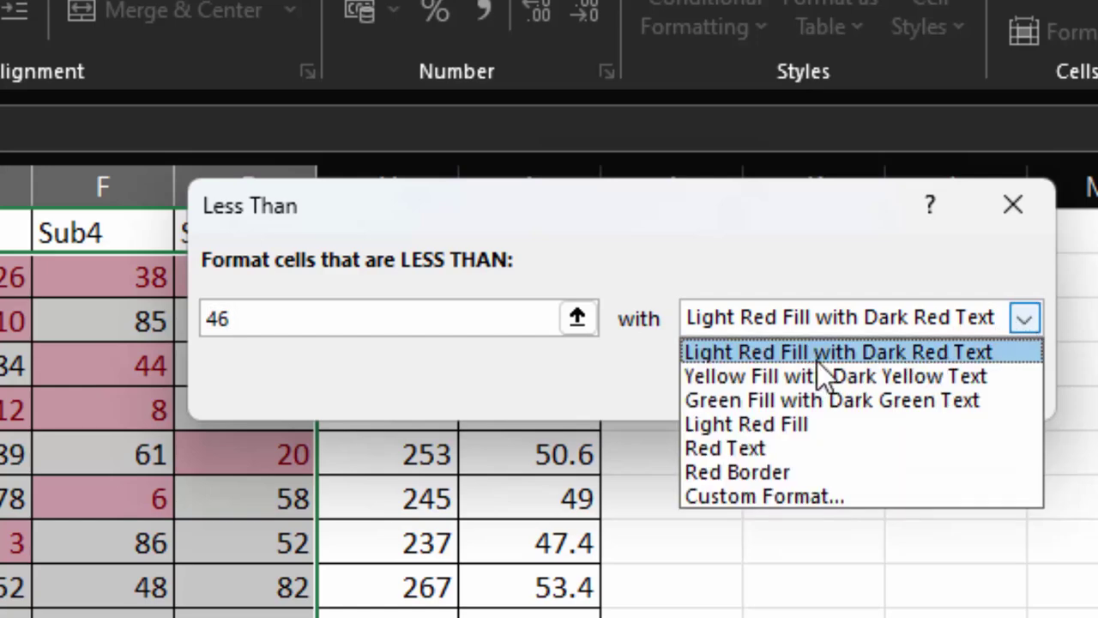
pyautogui.click(960, 350)
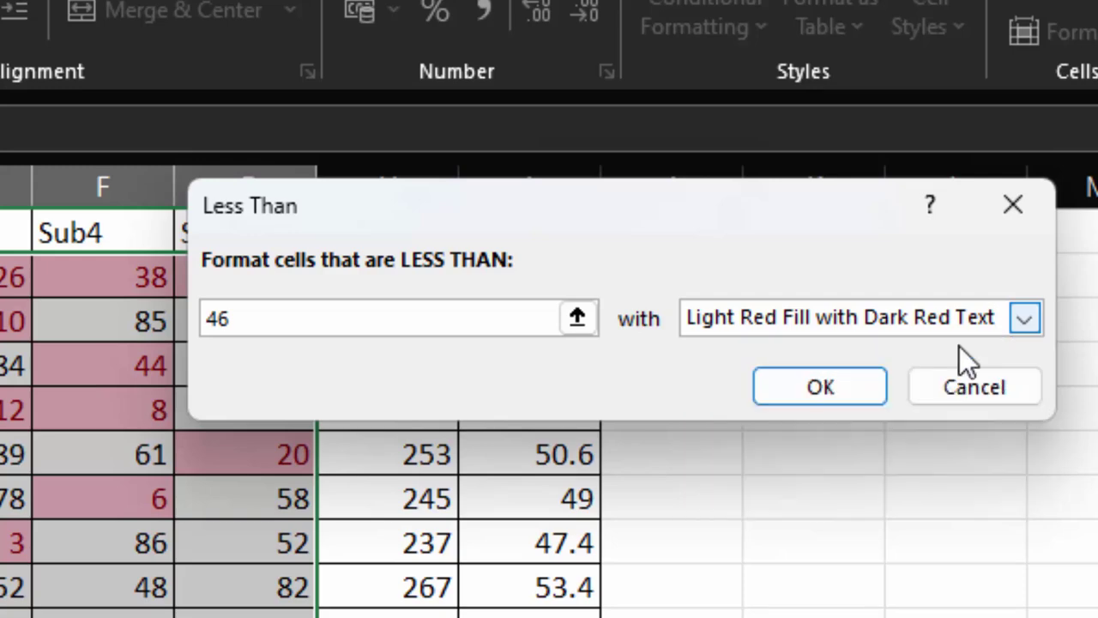
pyautogui.click(446, 320)
pyautogui.press('BackSpace')
pyautogui.press('BackSpace')
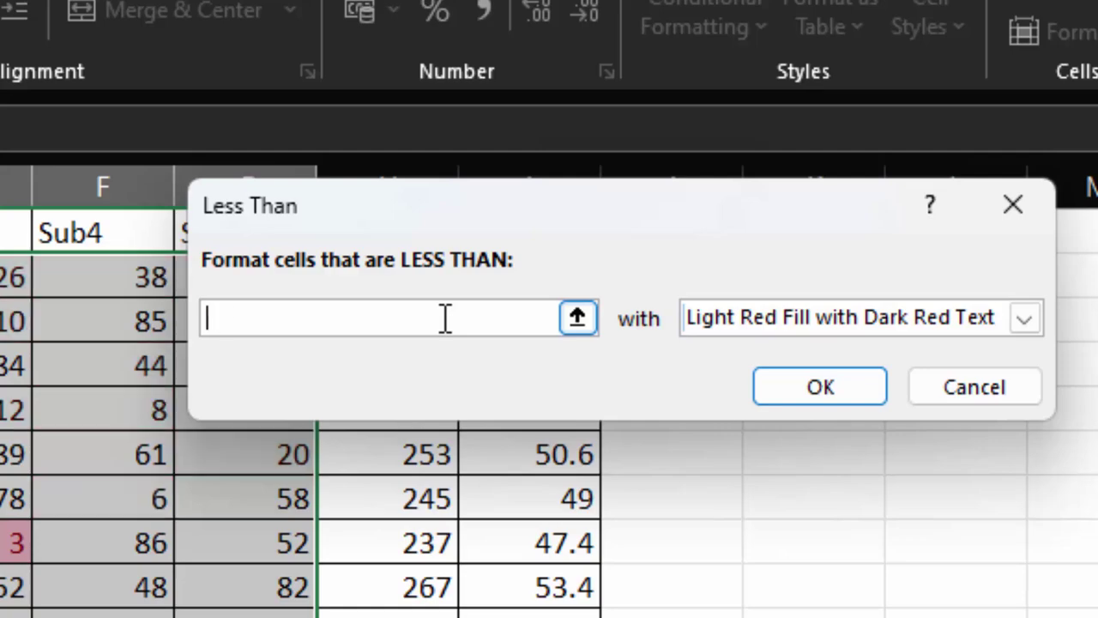
pyautogui.write('33')
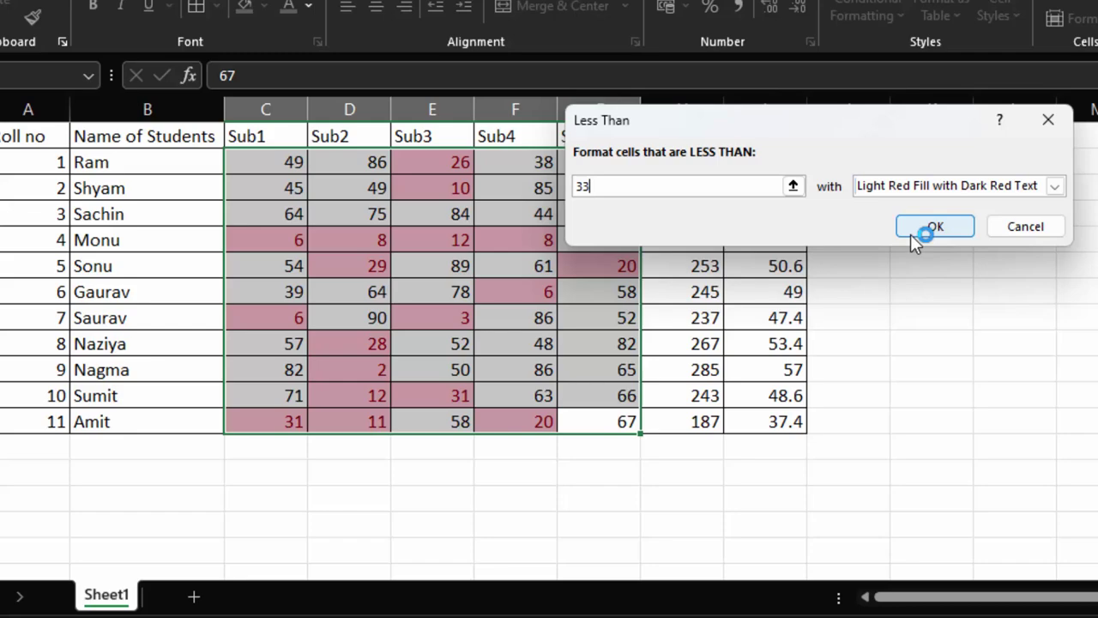
pyautogui.click(910, 233)
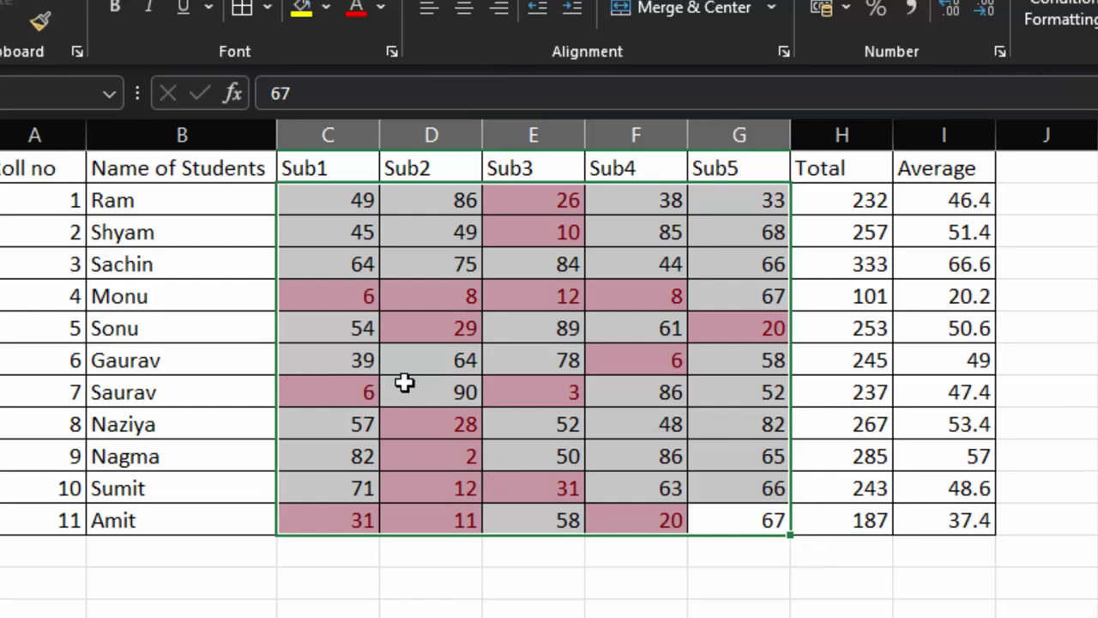
# Step: Change Ram's Sub3 mark in E2 from 26 to 56
pyautogui.click(541, 209)
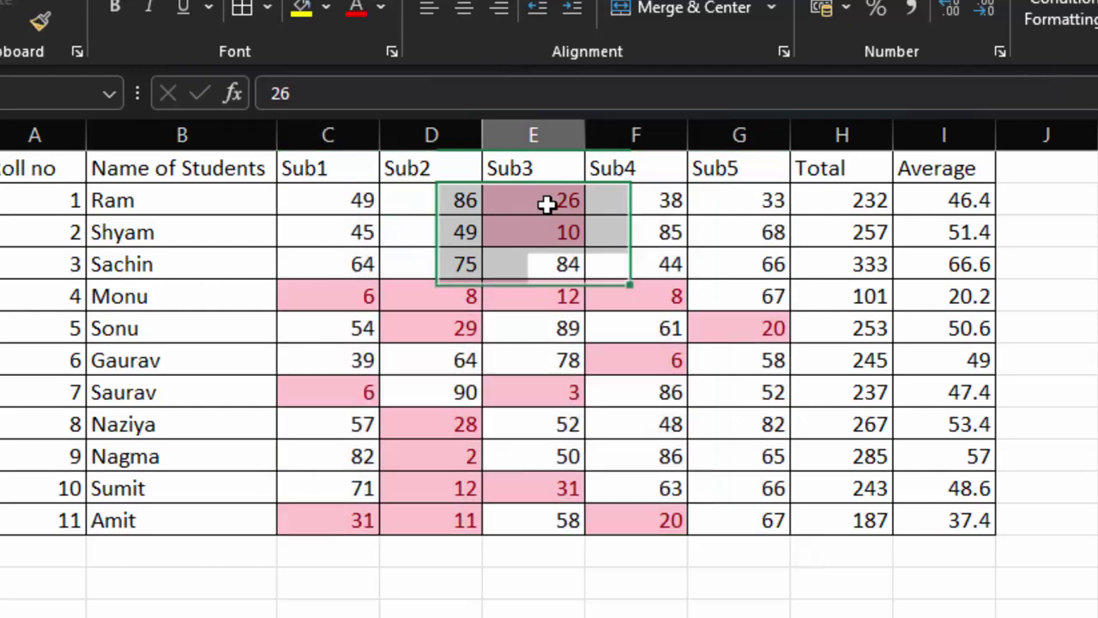
pyautogui.press('BackSpace')
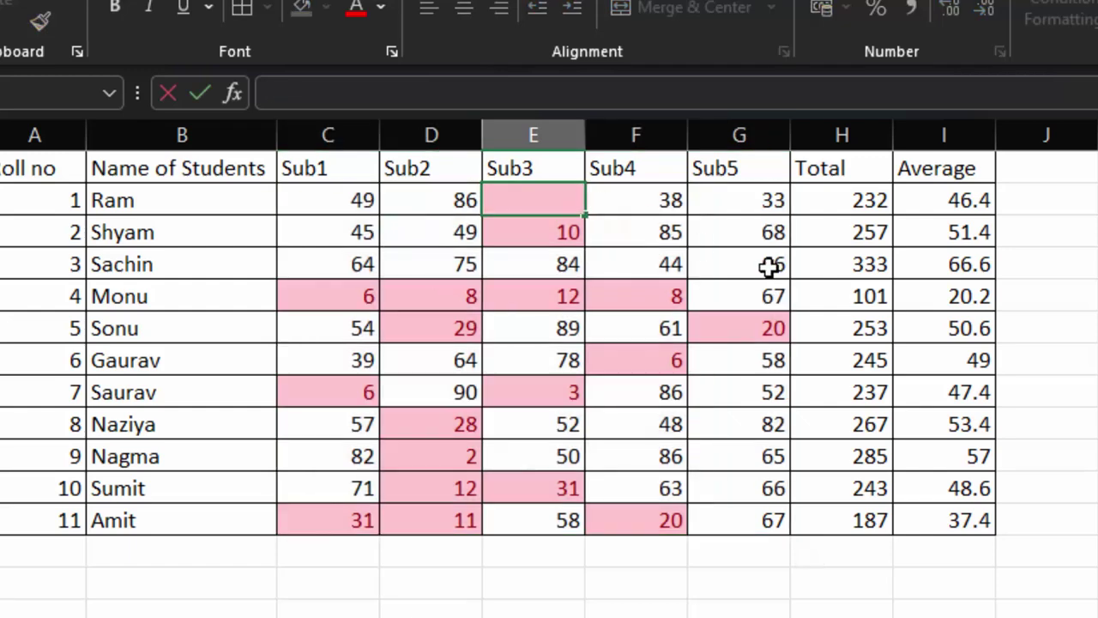
pyautogui.write('56')
pyautogui.press('Return')
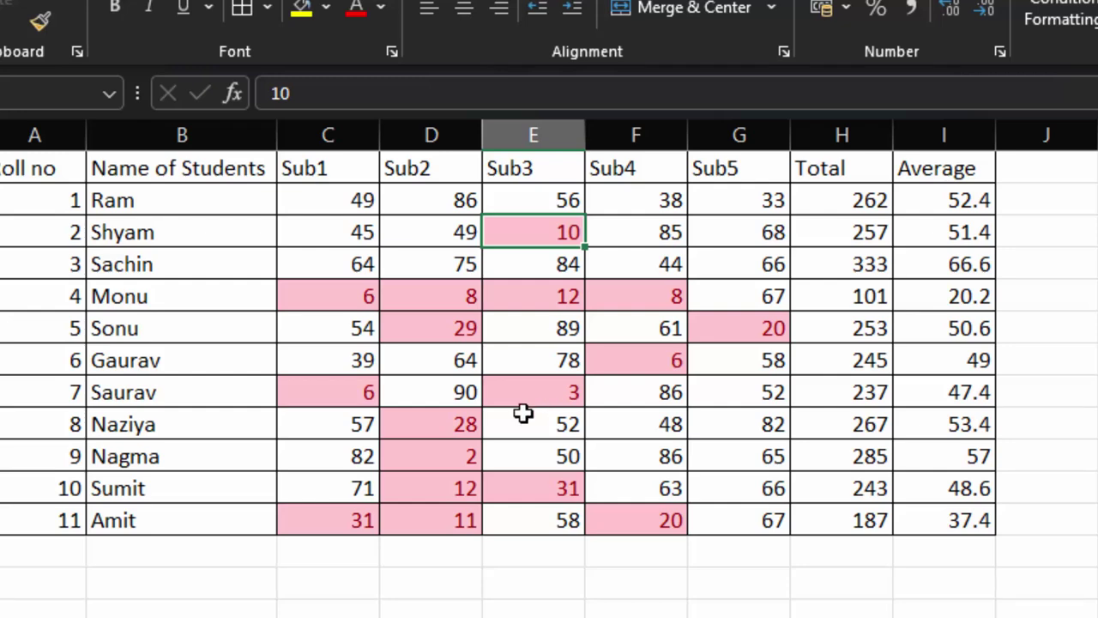
# Step: Change Nagma's Sub2 mark in D10 from 2 to 88 and reselect C2:G12
pyautogui.click(430, 461)
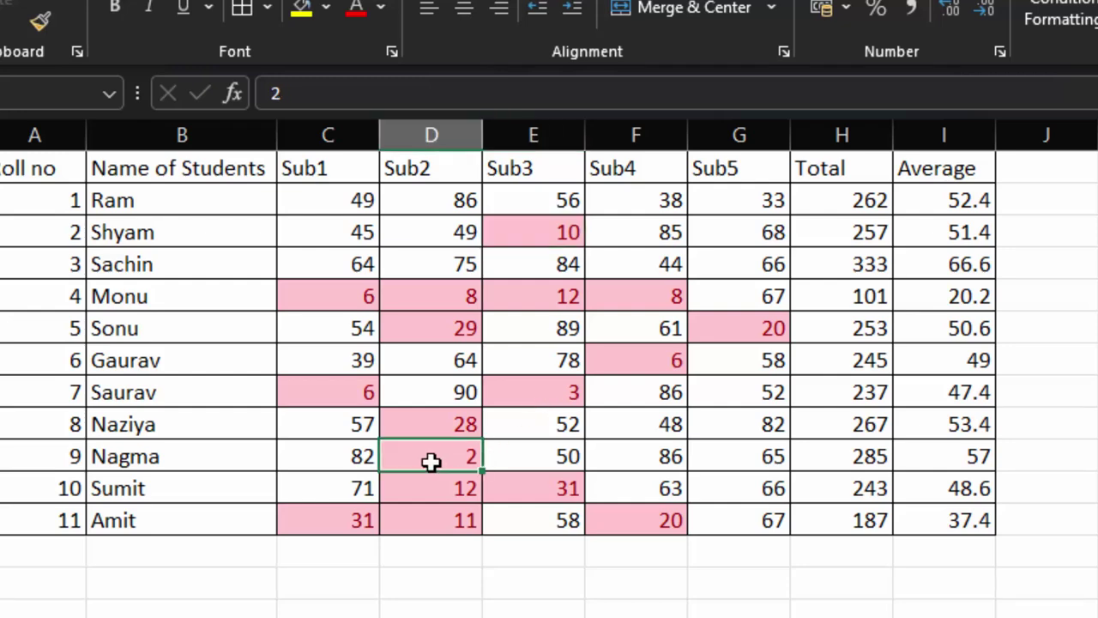
pyautogui.doubleClick(430, 461)
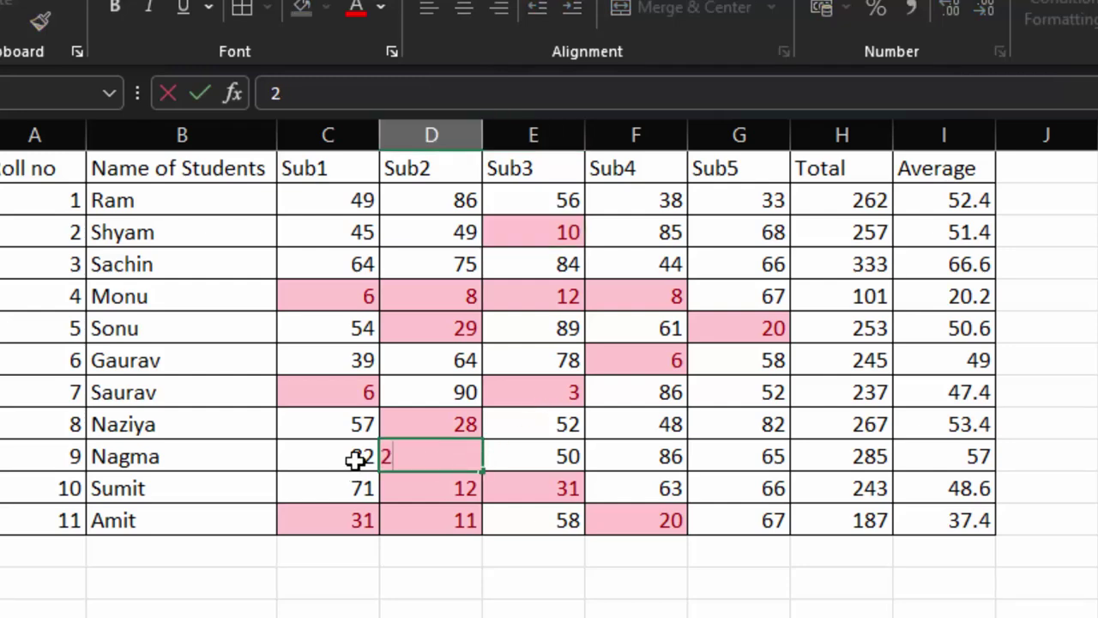
pyautogui.press('BackSpace')
pyautogui.write('88')
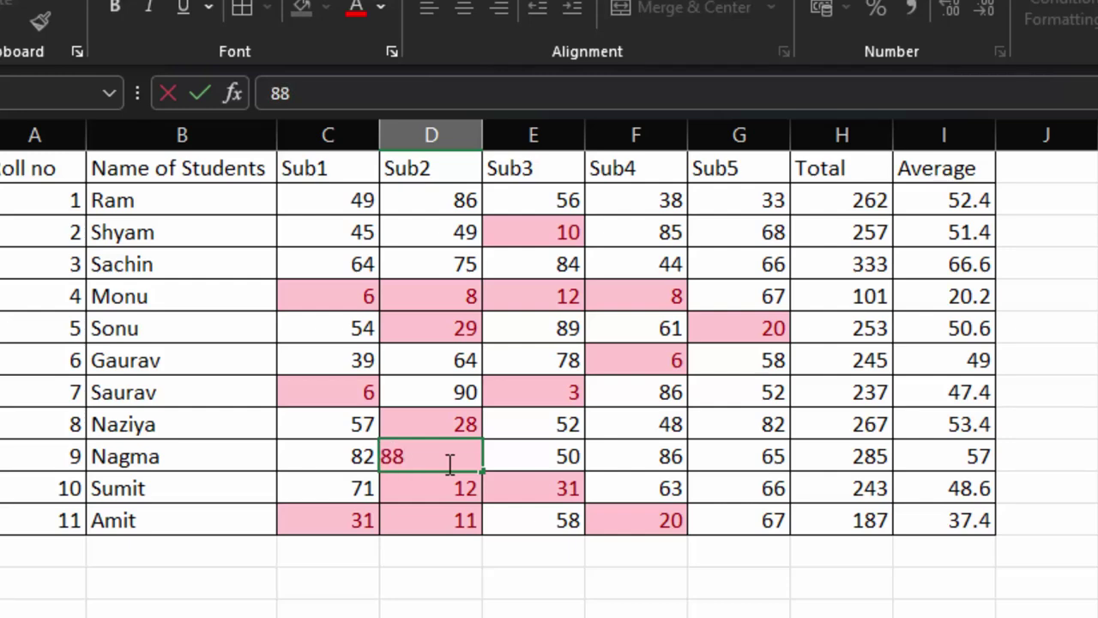
pyautogui.press('Return')
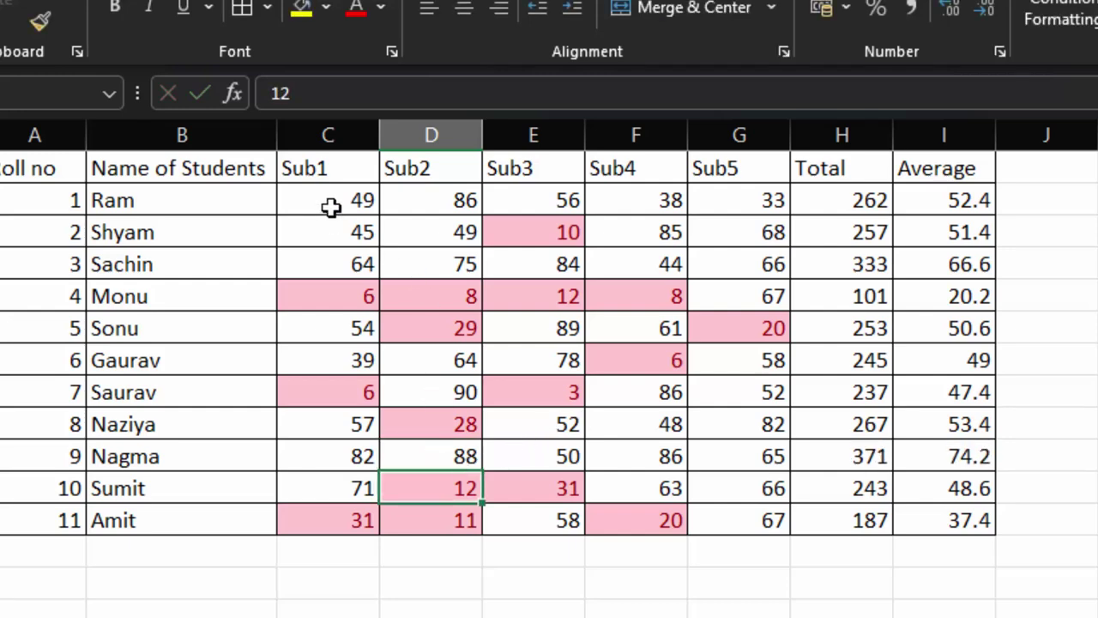
pyautogui.moveTo(331, 209)
pyautogui.mouseDown()
pyautogui.moveTo(560, 334)
pyautogui.moveTo(752, 517)
pyautogui.mouseUp()
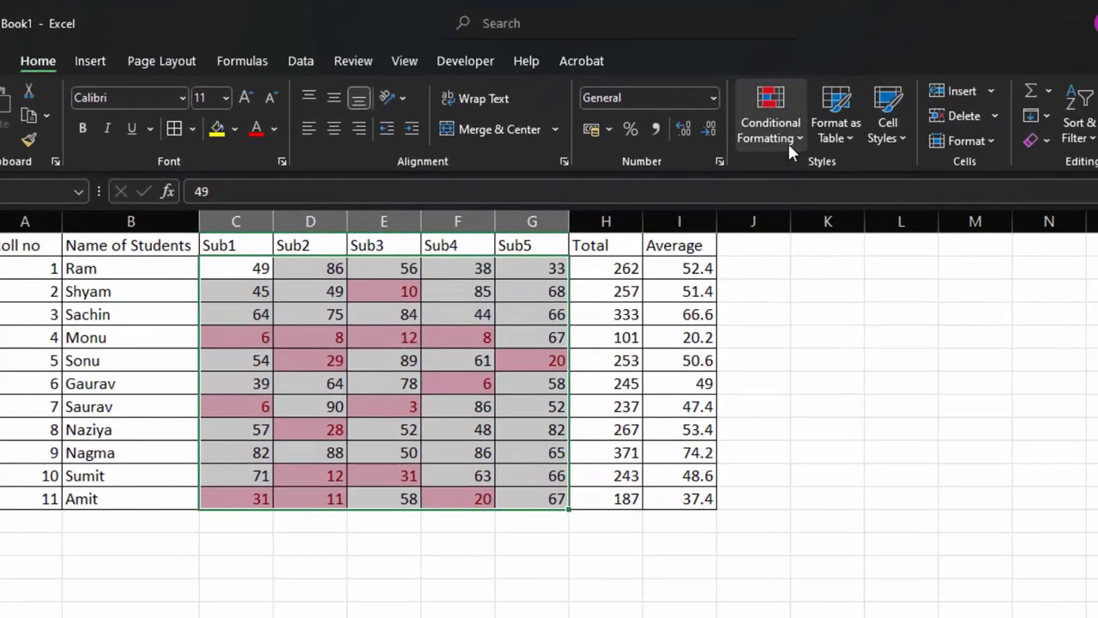
# Step: Add a Greater Than 32 highlight rule using Green Fill with Dark Green Text
pyautogui.click(931, 67)
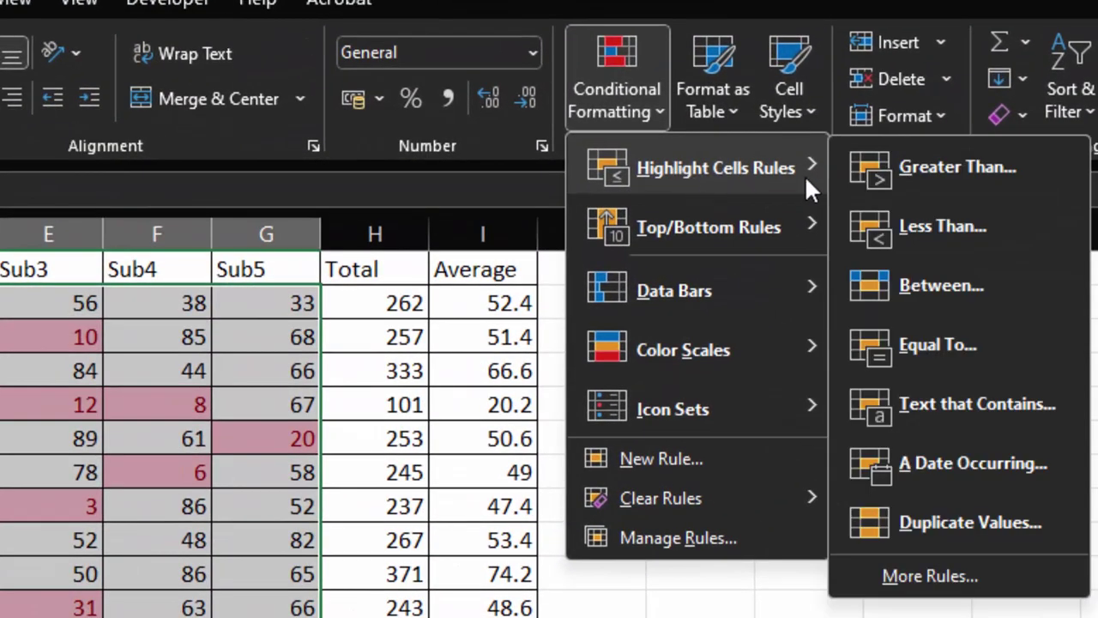
pyautogui.click(868, 171)
pyautogui.click(271, 336)
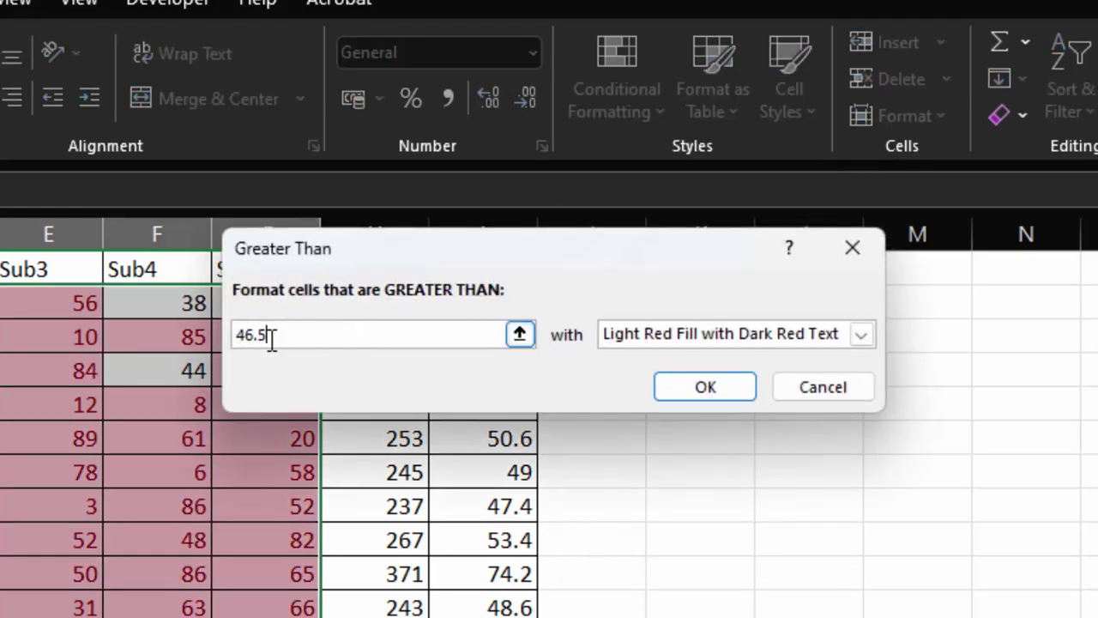
pyautogui.press('BackSpace')
pyautogui.press('BackSpace')
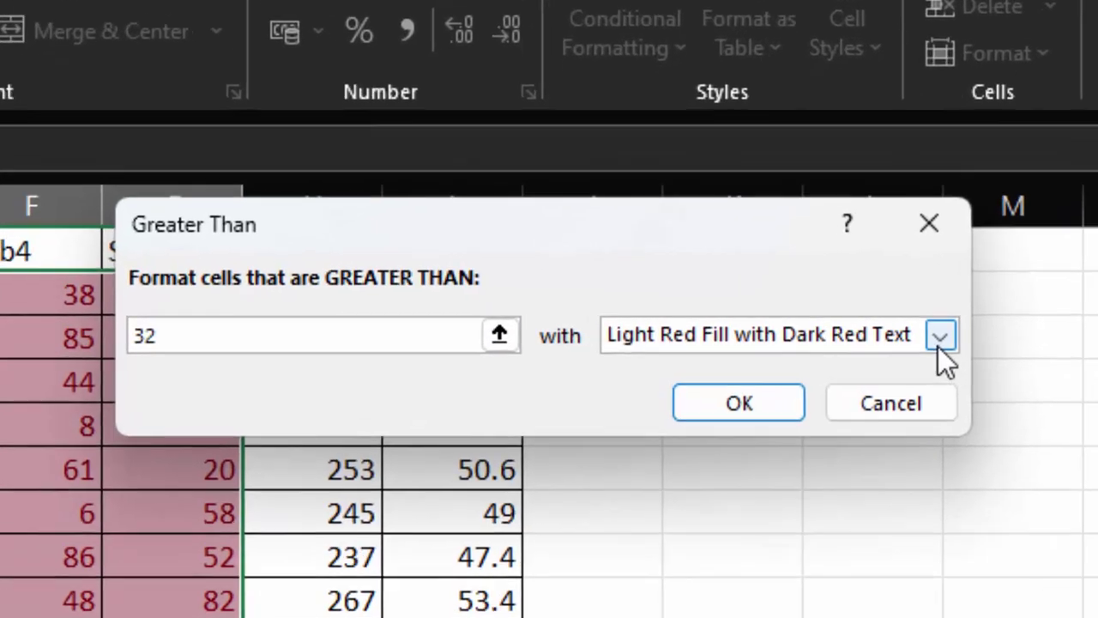
pyautogui.click(861, 335)
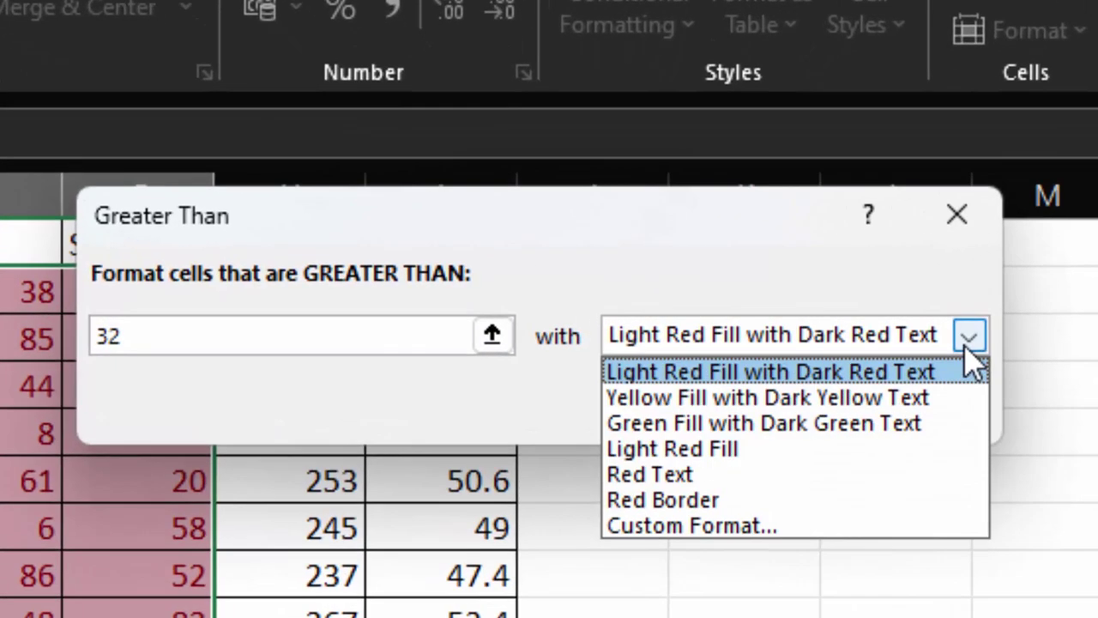
pyautogui.click(910, 423)
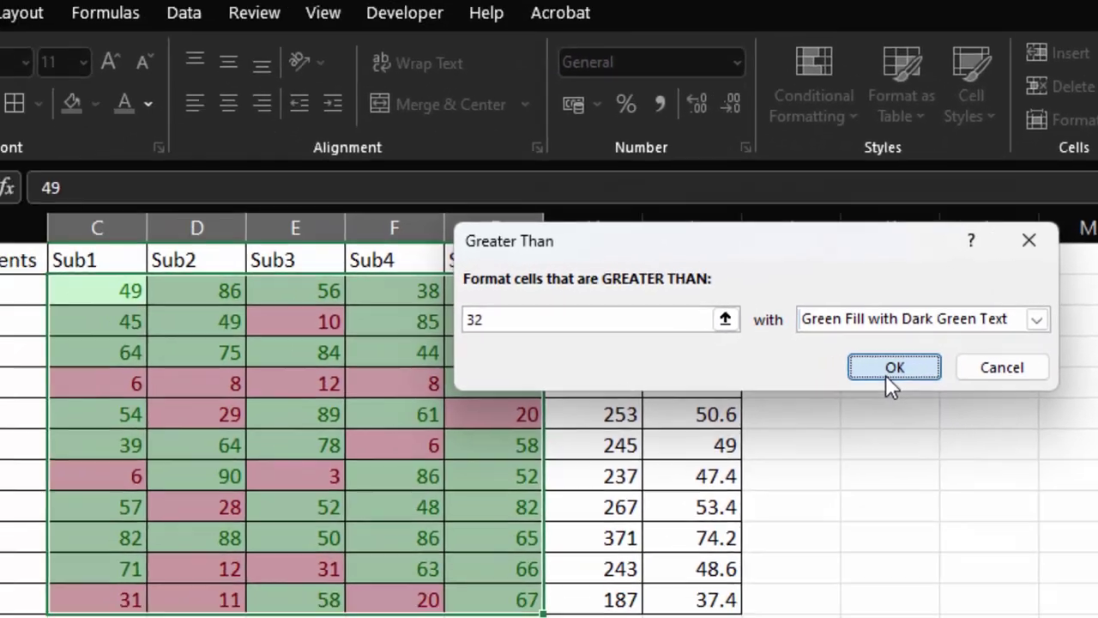
pyautogui.click(797, 395)
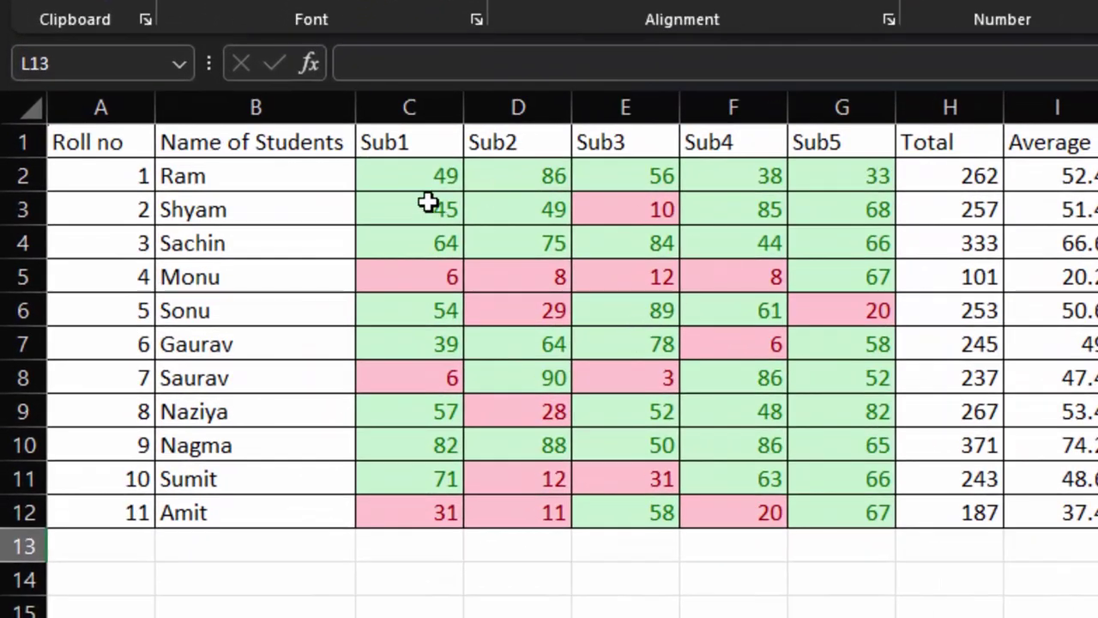
# Step: Change the first student's Sub5 mark in G2 from 33 to 2, turning it red
pyautogui.click(434, 185)
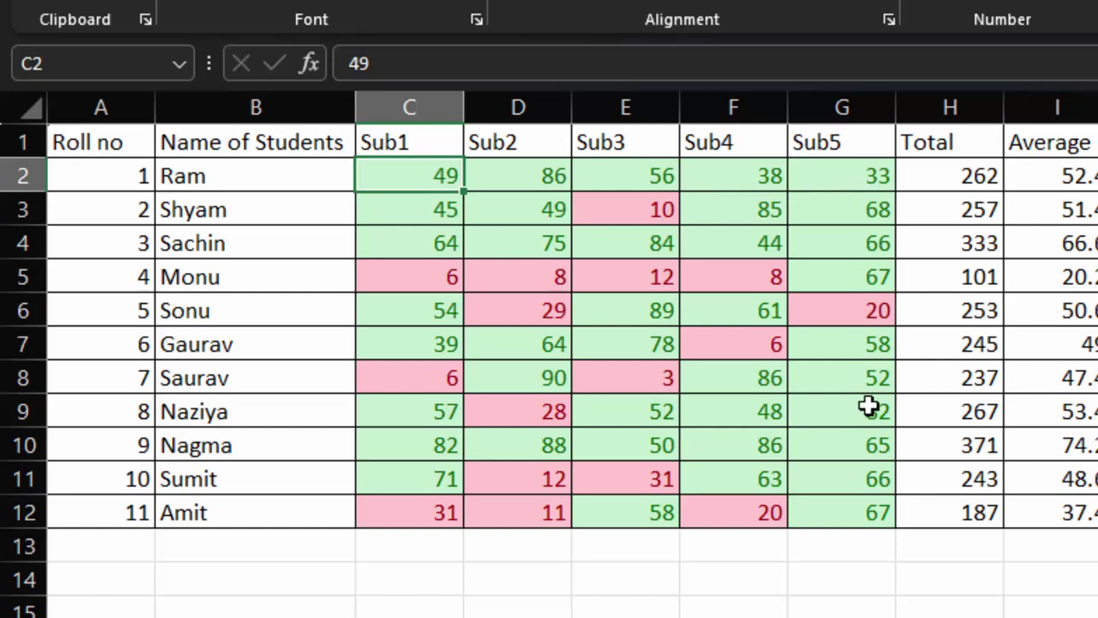
pyautogui.click(853, 179)
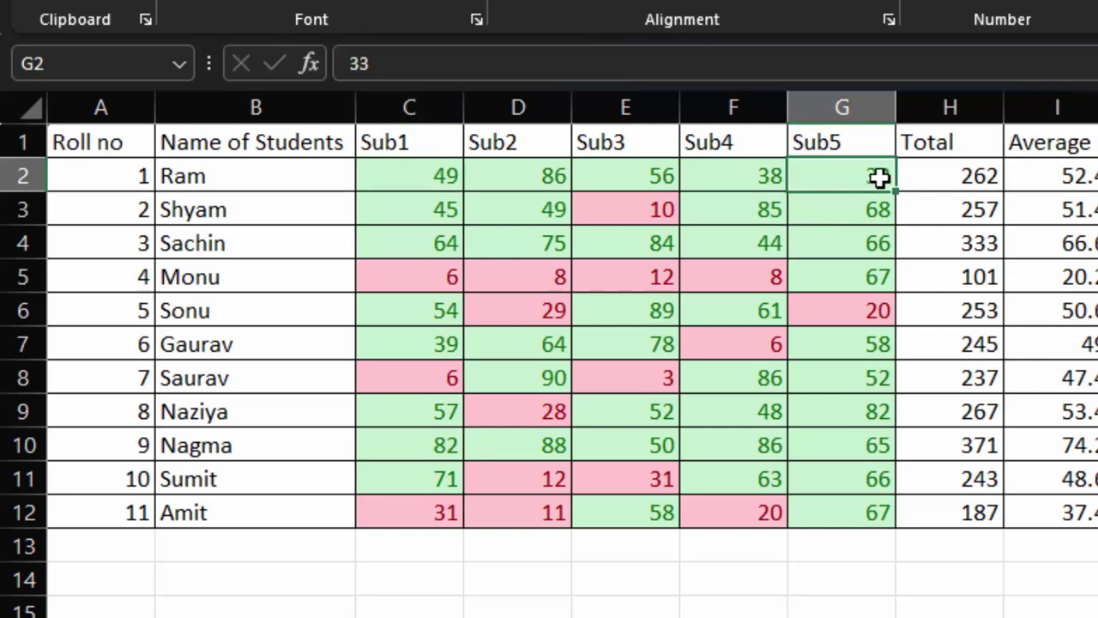
pyautogui.press('BackSpace')
pyautogui.write('2')
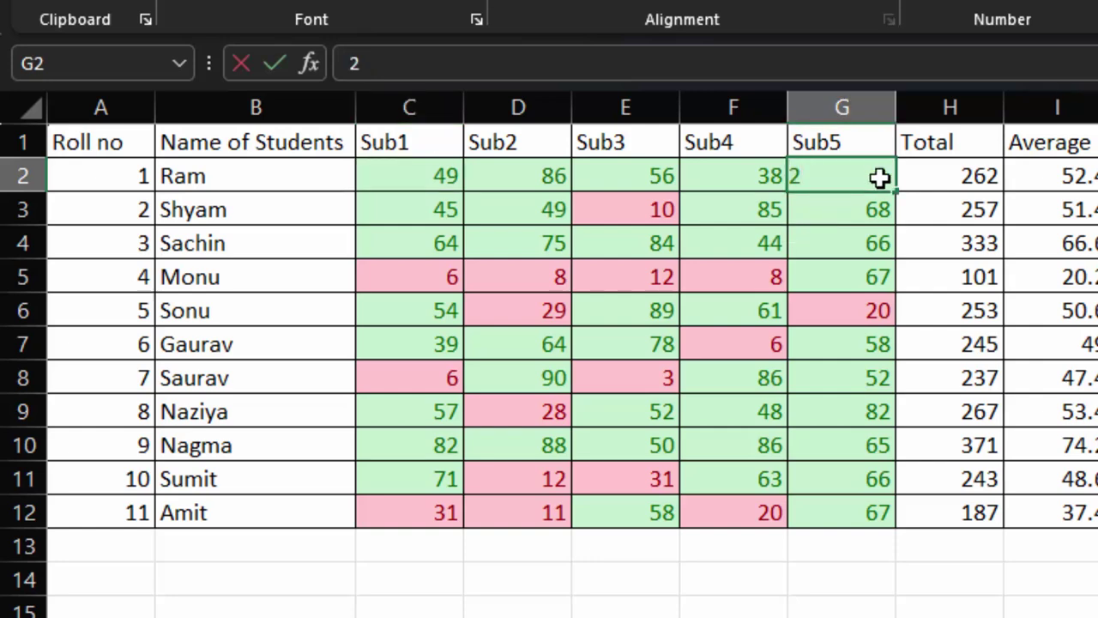
pyautogui.press('Return')
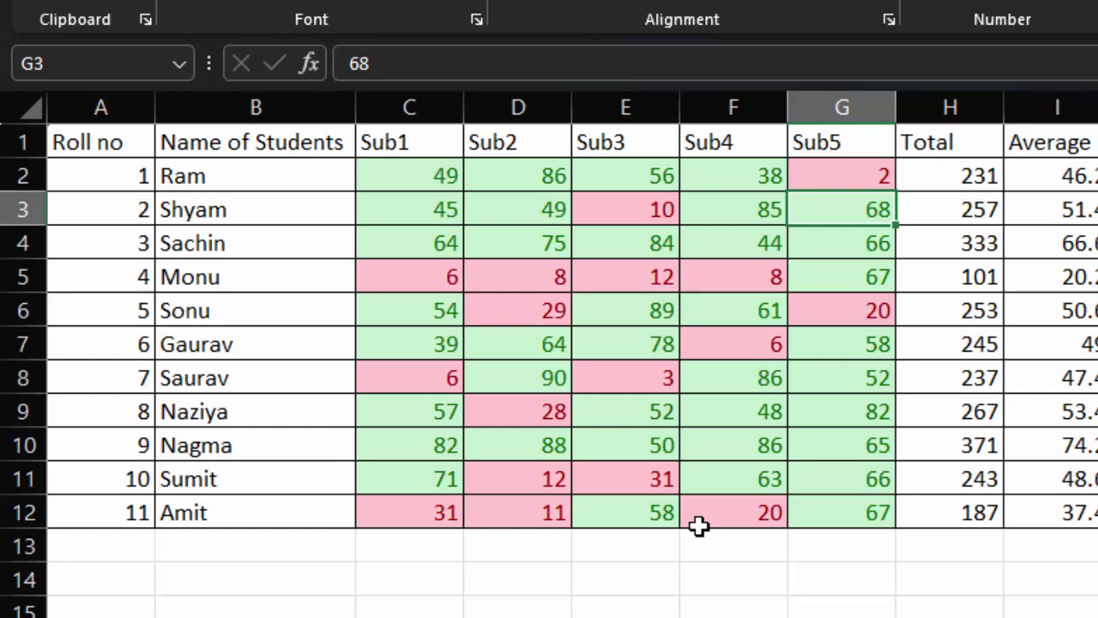